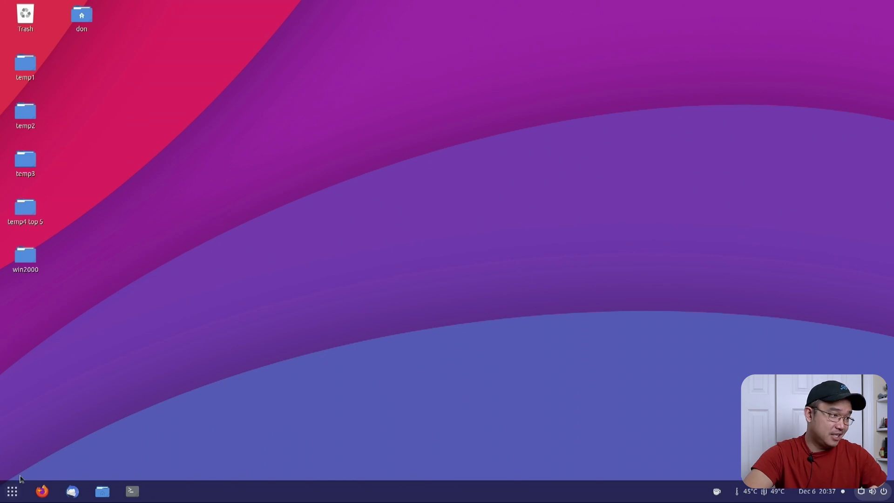
Step: Search the applications overview for 'tweak' and launch GNOME Tweaks
left_click(12, 492)
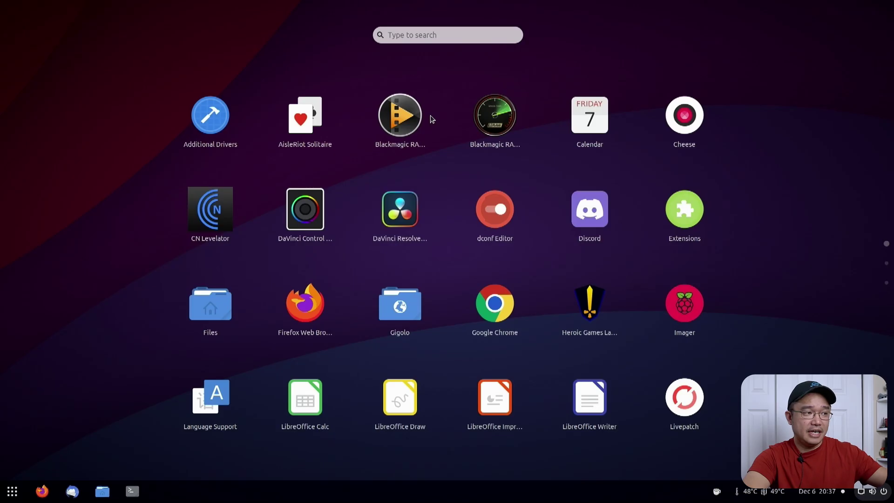
left_click(12, 492)
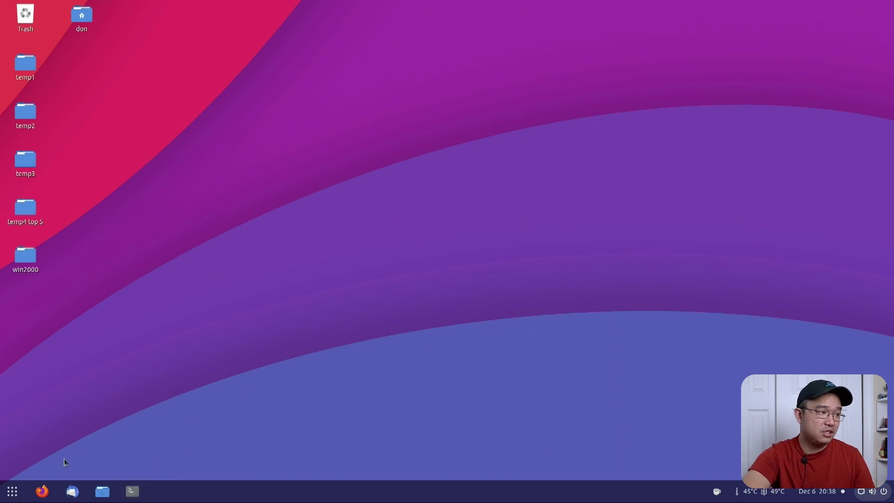
left_click(12, 491)
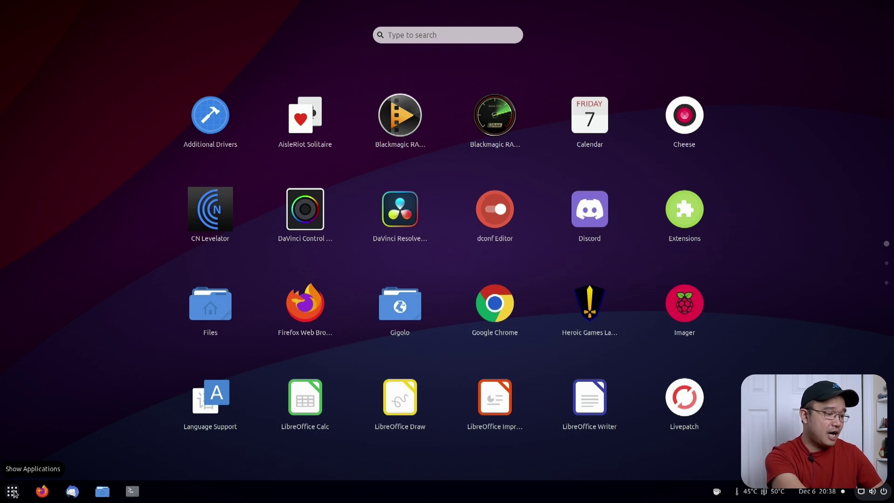
type("to")
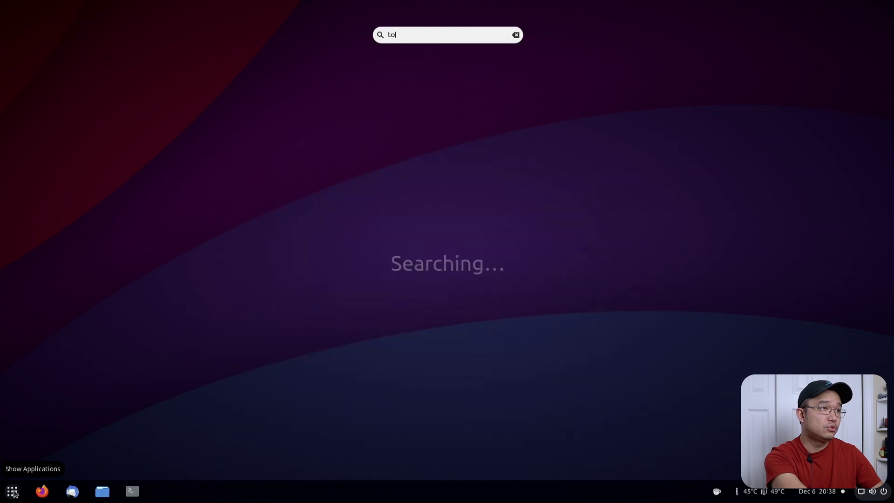
type("ol")
key("BackSpace")
key("BackSpace")
key("BackSpace")
key("BackSpace")
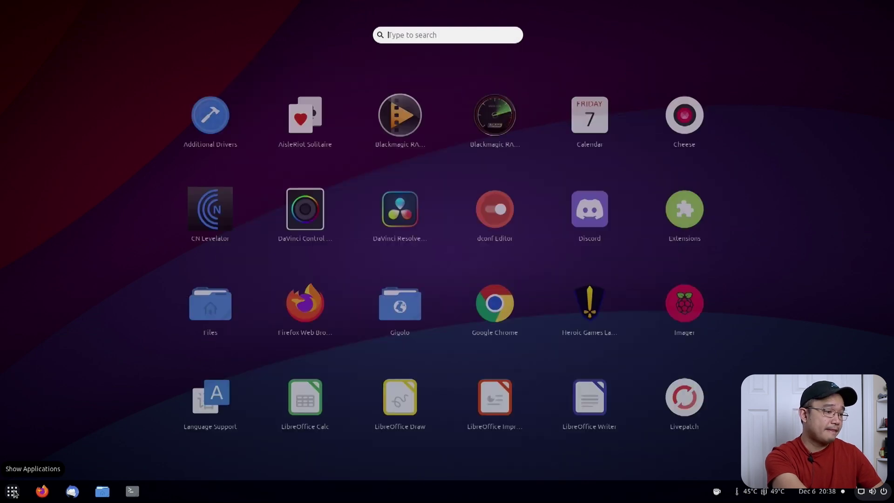
type("tweak")
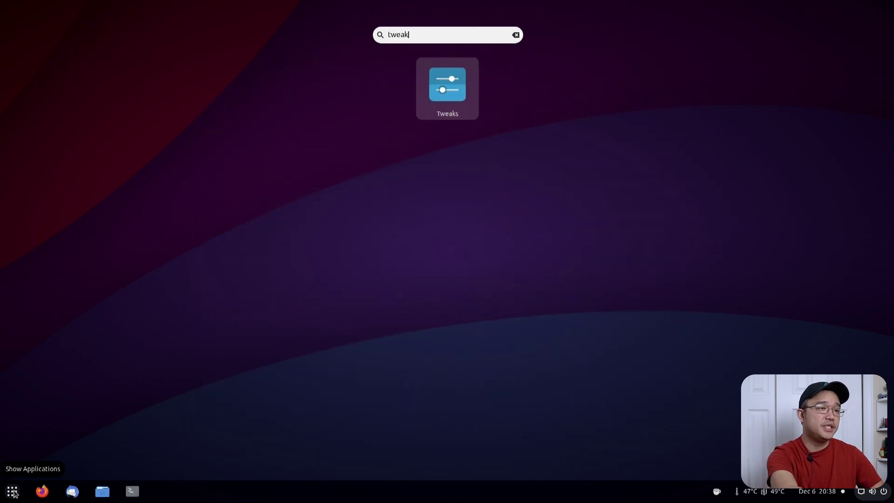
key("Return")
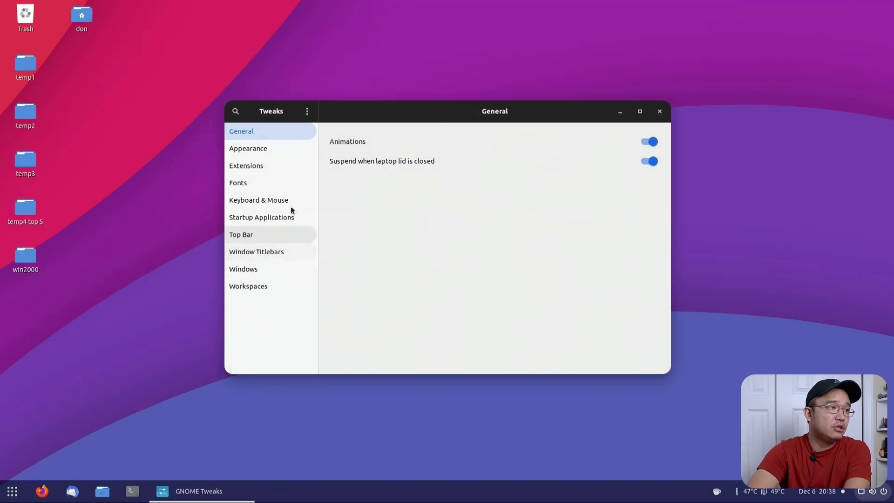
Step: On the Appearance page, set both the Applications and Icons themes to Yaru
left_click(252, 148)
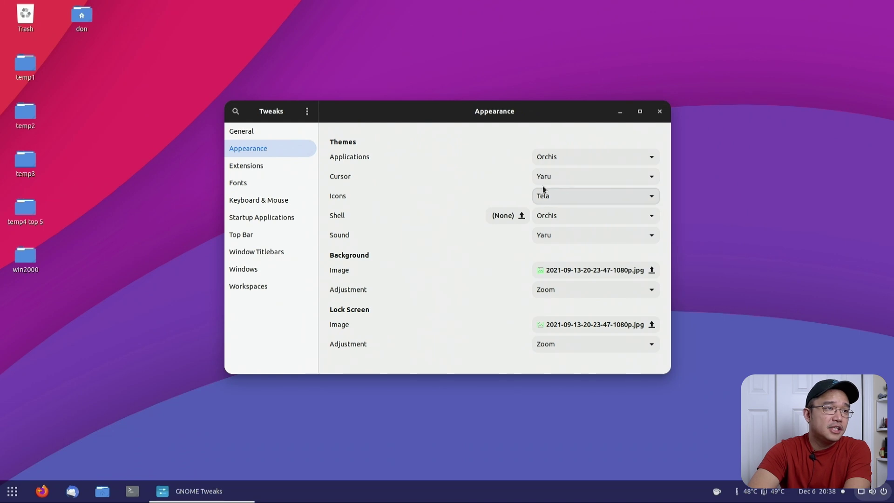
left_click(541, 164)
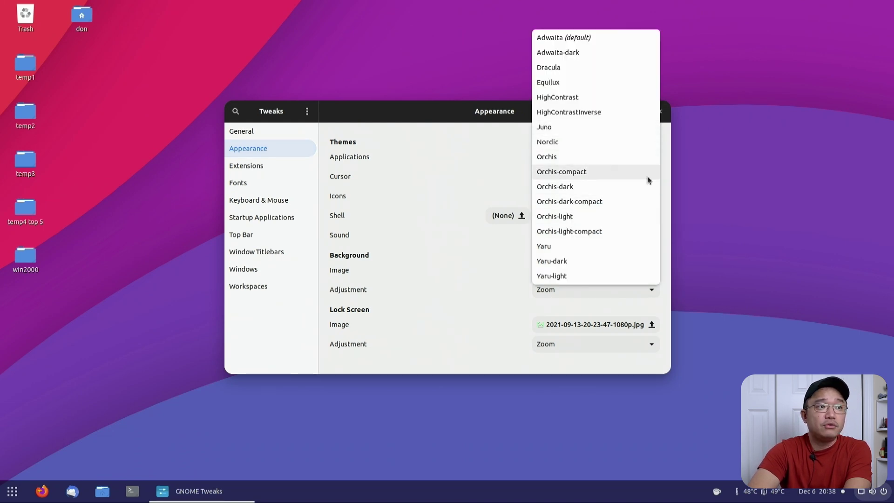
left_click(563, 250)
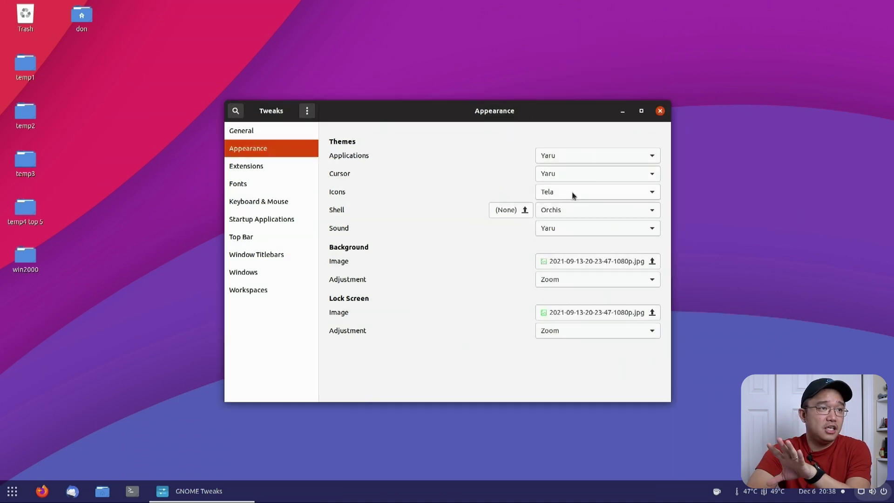
left_click(573, 196)
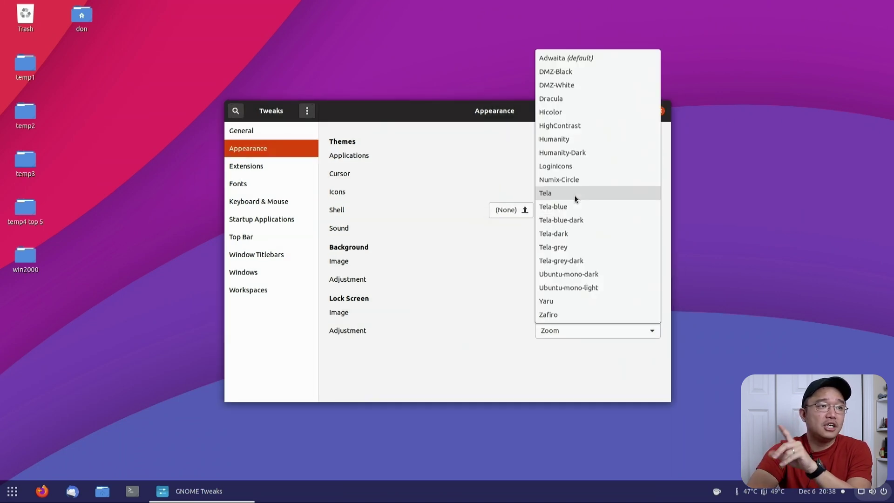
left_click(570, 300)
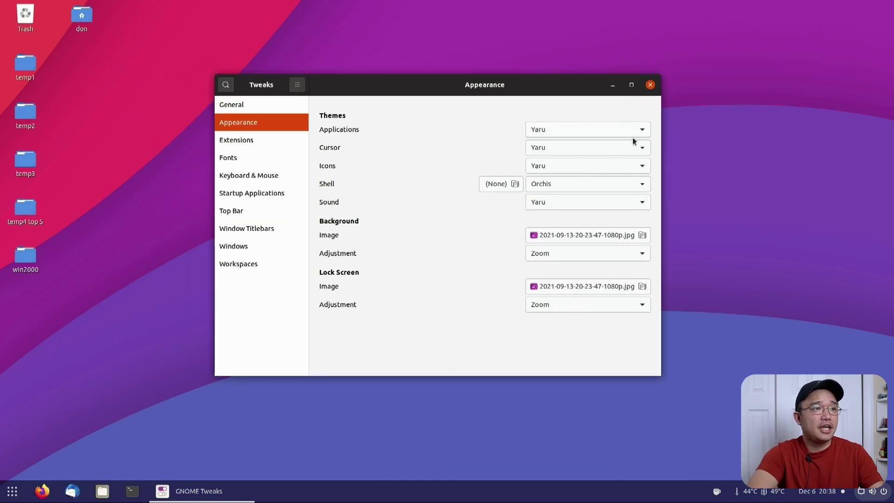
Step: Switch the Applications theme to Yaru-dark and reposition the Tweaks window
left_click(605, 130)
left_click(586, 143)
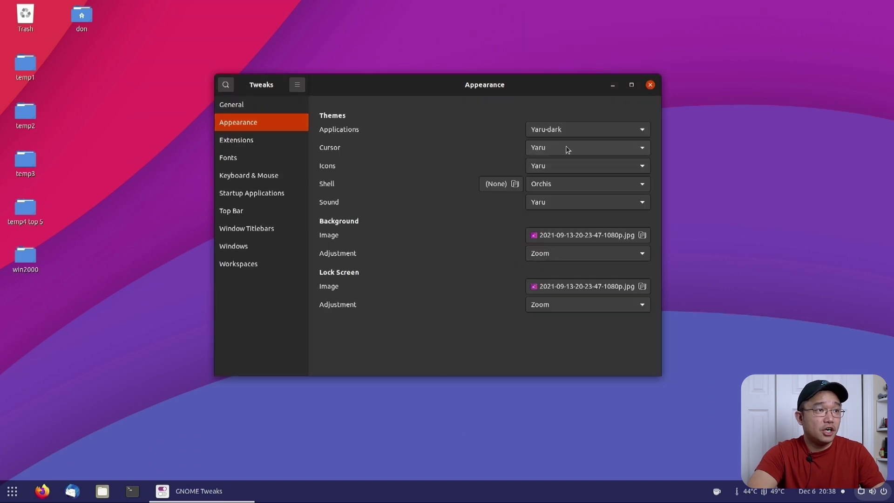
mouse_move(436, 81)
left_mouse_down()
mouse_move(329, 100)
mouse_move(448, 72)
left_mouse_up()
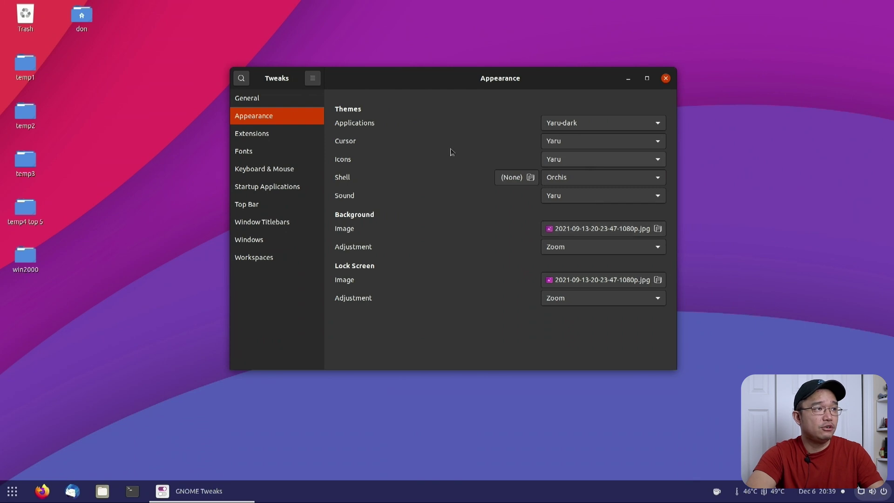
left_click_drag(371, 90, 325, 115)
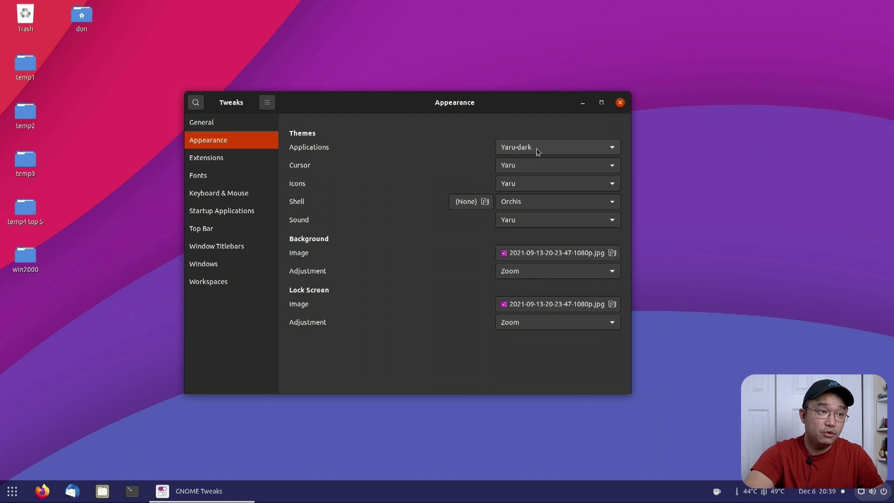
Step: Set the Applications theme to Nordic, leaving the cursor theme as Yaru
left_click(536, 148)
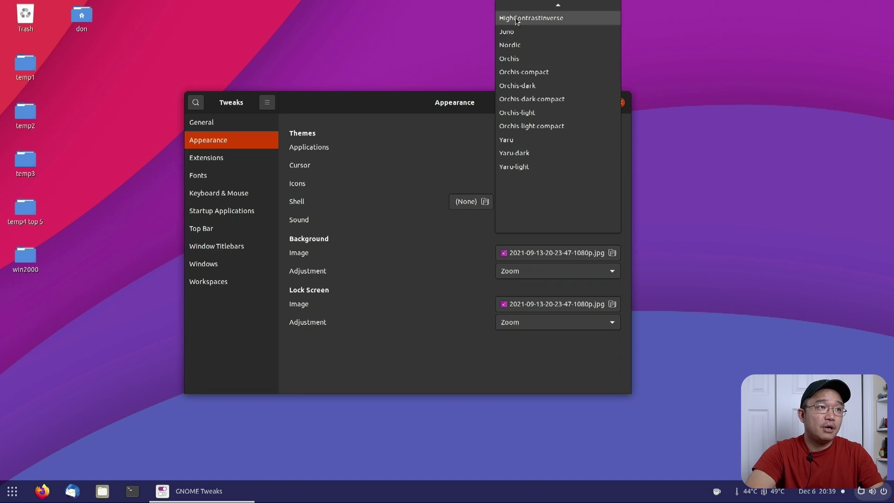
left_click(509, 41)
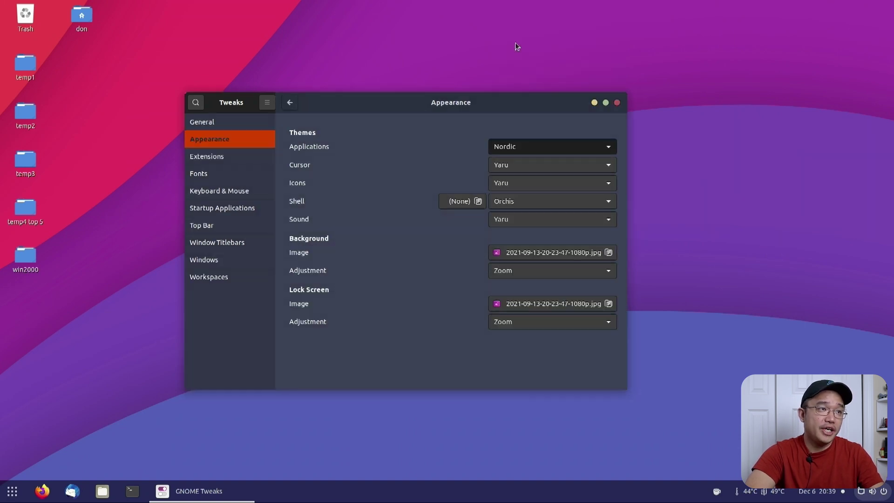
left_click(533, 168)
left_click(510, 167)
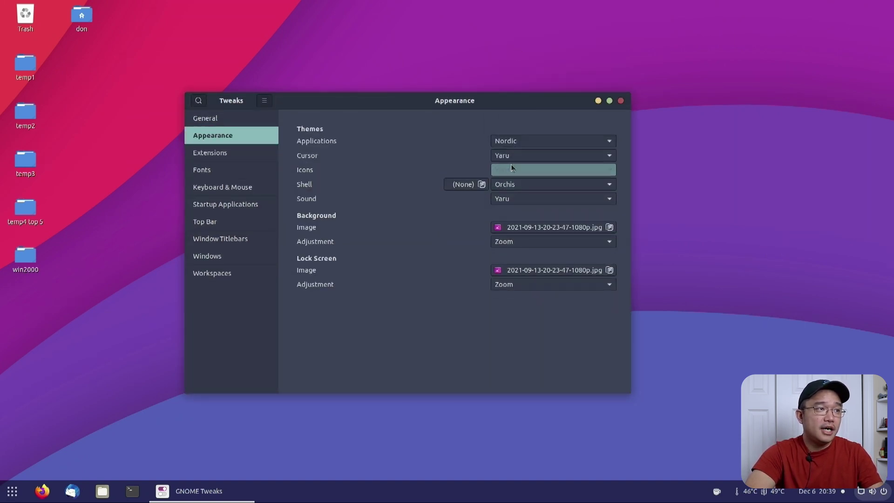
left_click(511, 156)
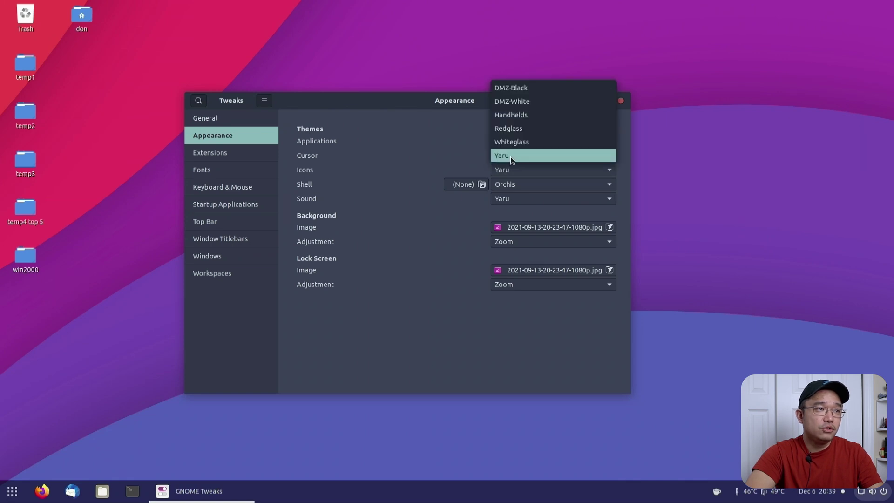
left_click(510, 156)
Step: Try Numix-Circle icons, settle on Tela, and open the home folder in Files
left_click(511, 169)
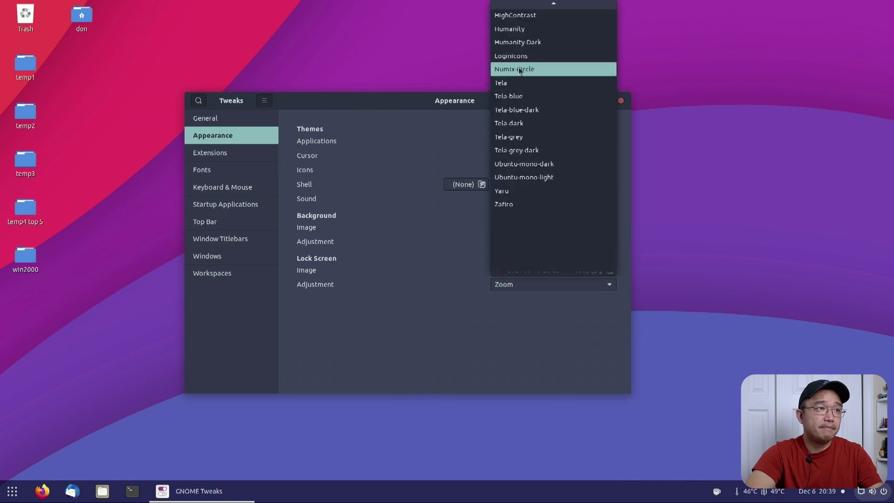
scroll(521, 77, "up", 3)
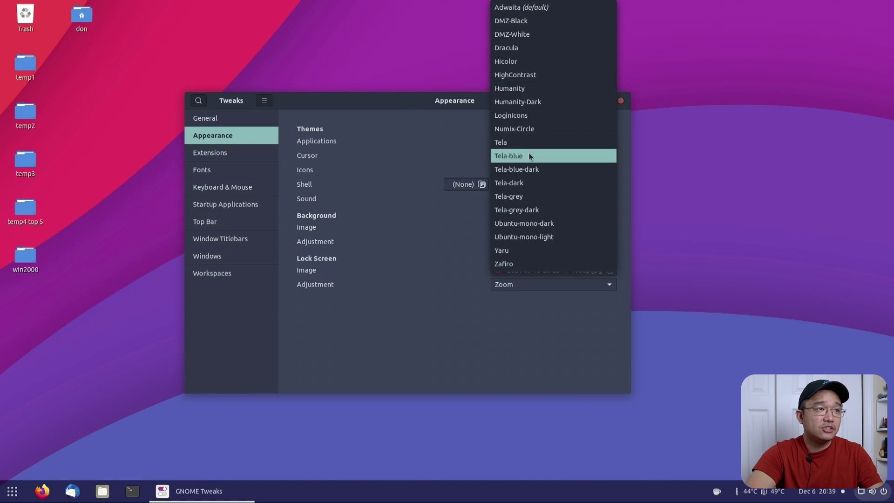
left_click(521, 129)
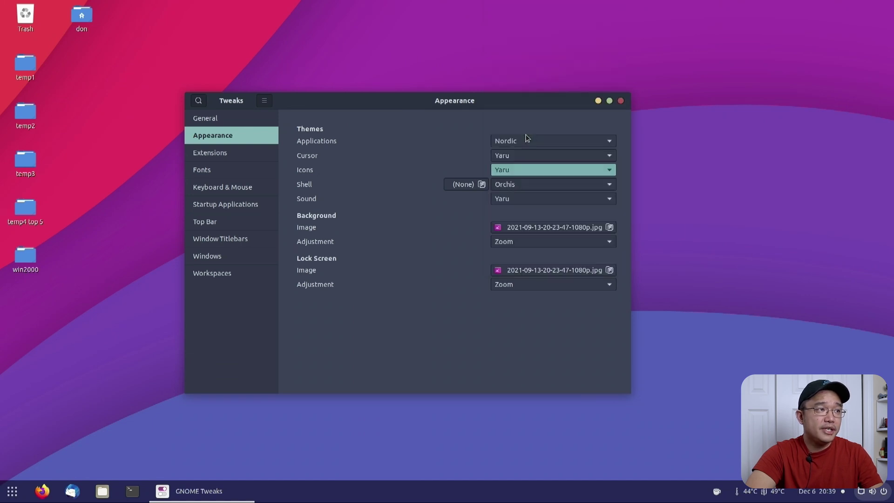
left_click(519, 172)
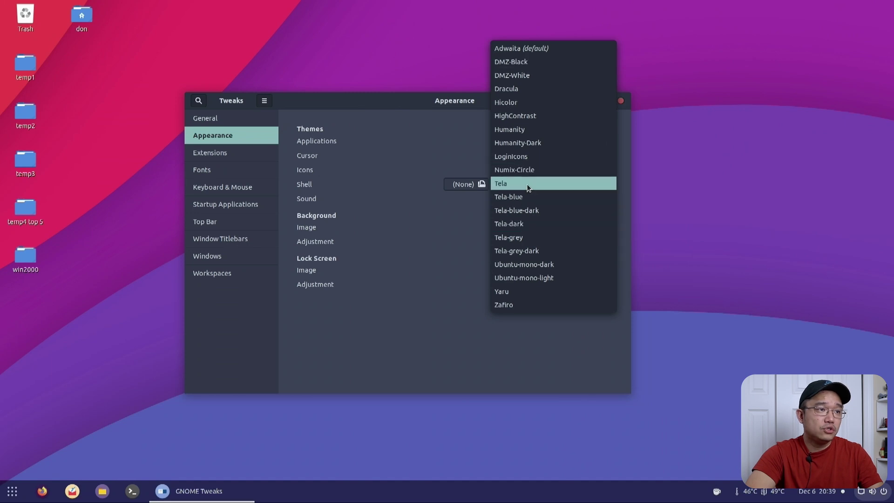
left_click(528, 187)
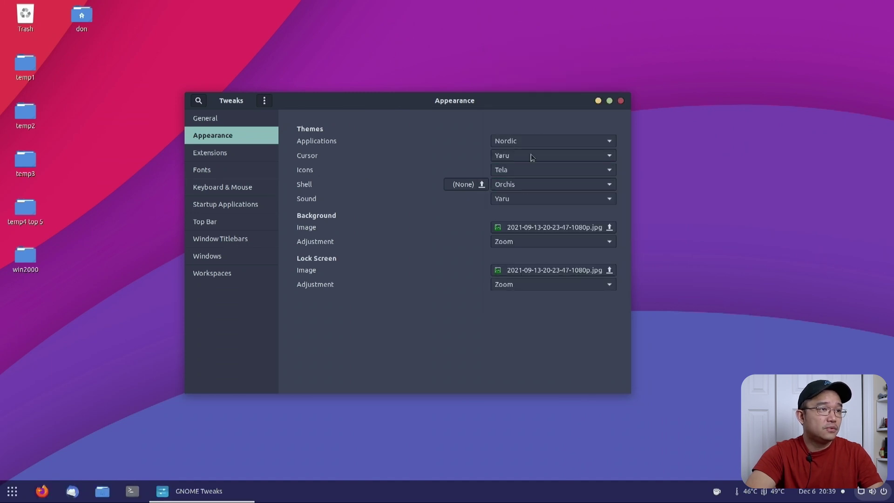
left_click(102, 490)
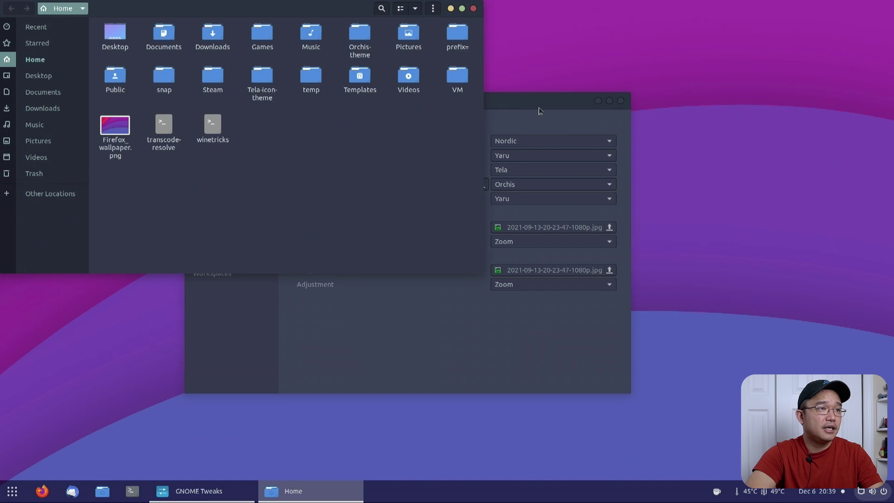
Step: Cycle the icon theme through Numix-Circle and Tela to Zafiro, comparing folder icons in Files
left_click_drag(538, 111, 733, 108)
left_click(736, 165)
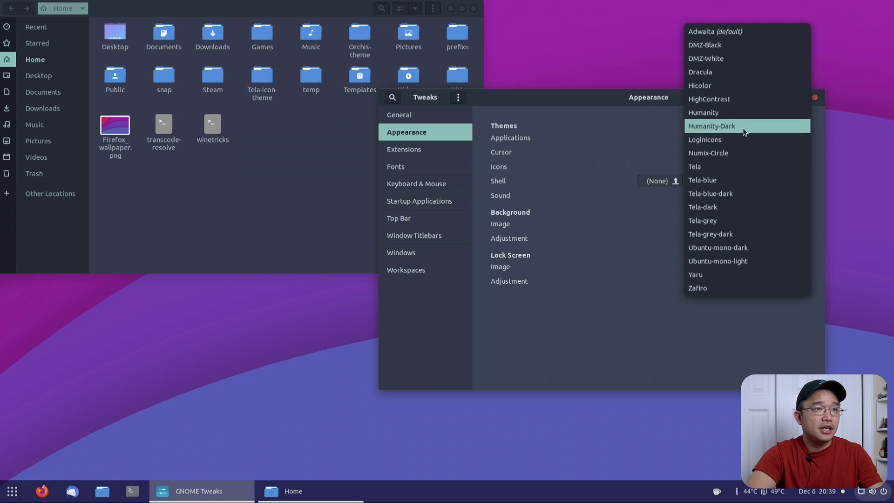
left_click(735, 148)
left_click_drag(285, 3, 329, 63)
left_click(755, 177)
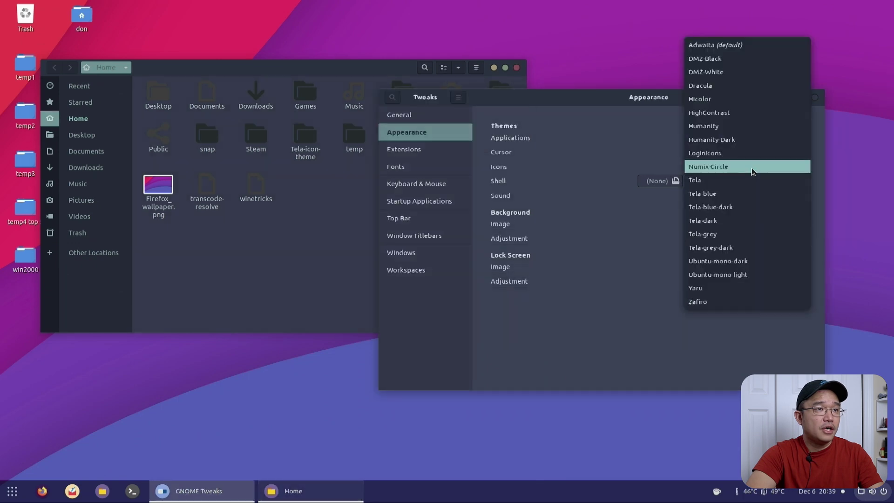
left_click(715, 169)
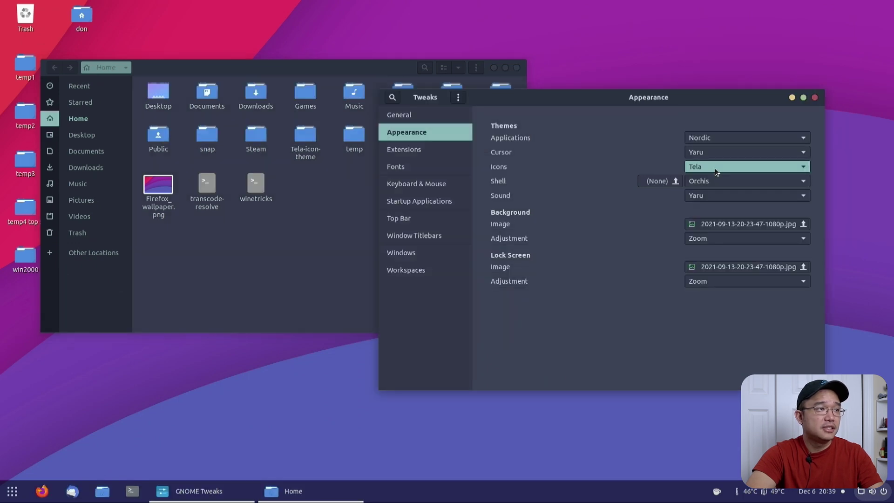
left_click_drag(276, 69, 329, 80)
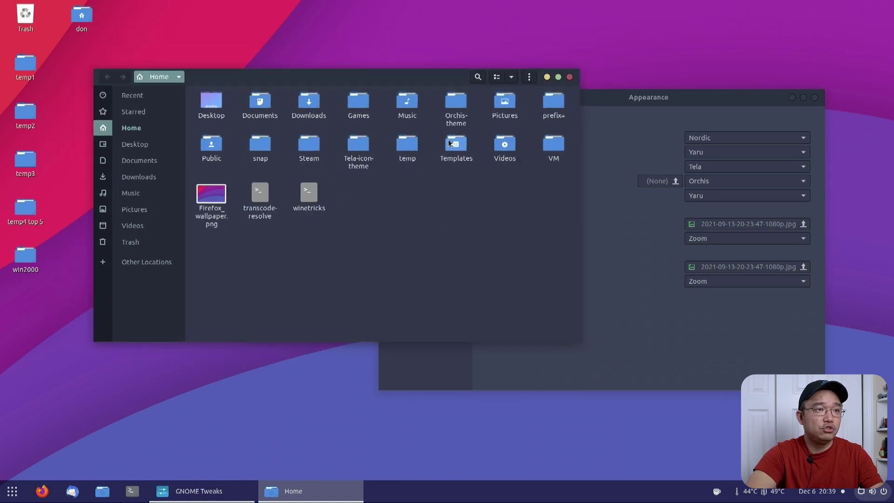
left_click(717, 169)
left_click(717, 169)
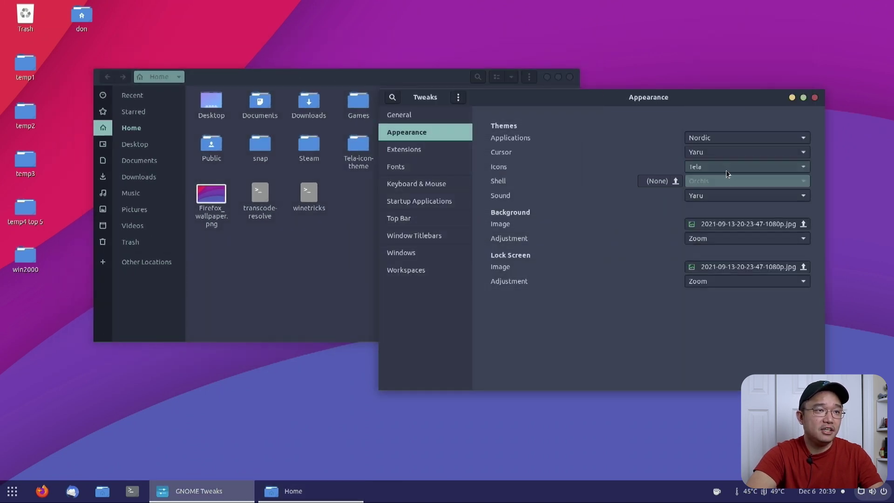
left_click(725, 170)
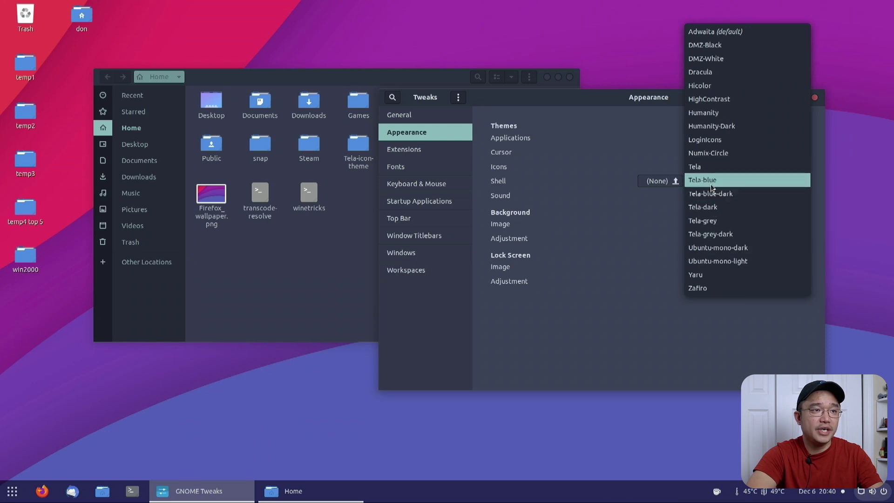
left_click(703, 288)
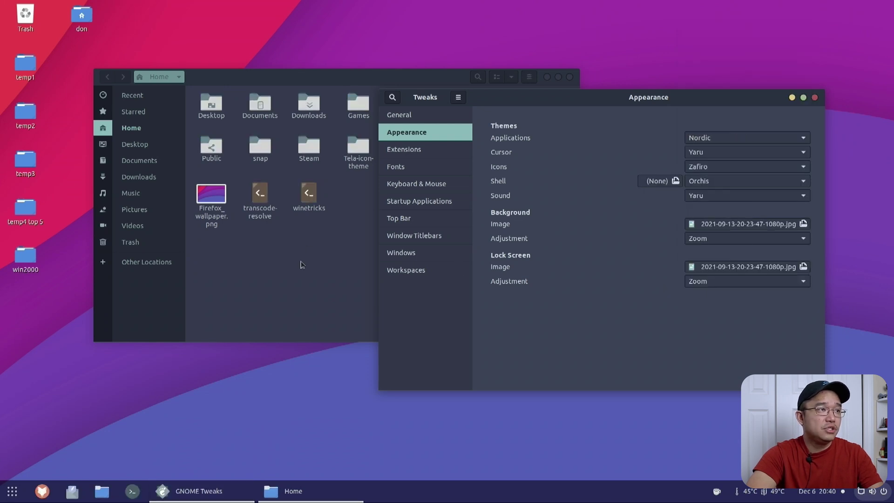
left_click(301, 264)
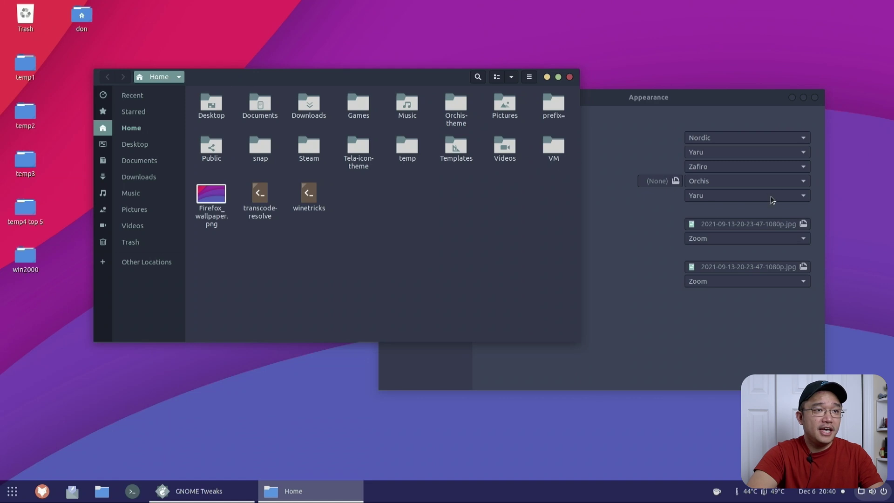
Step: Set the desktop background image to nordic.jpeg from the backgrounds folder
left_click(754, 223)
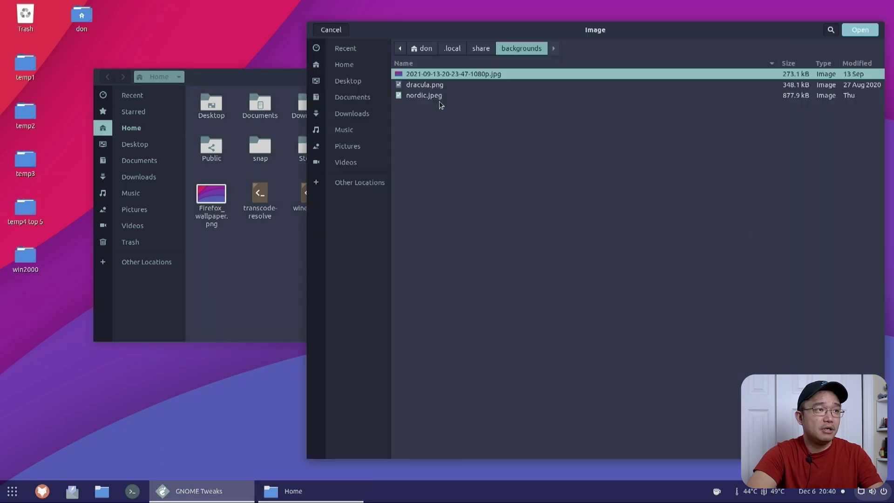
left_click(424, 98)
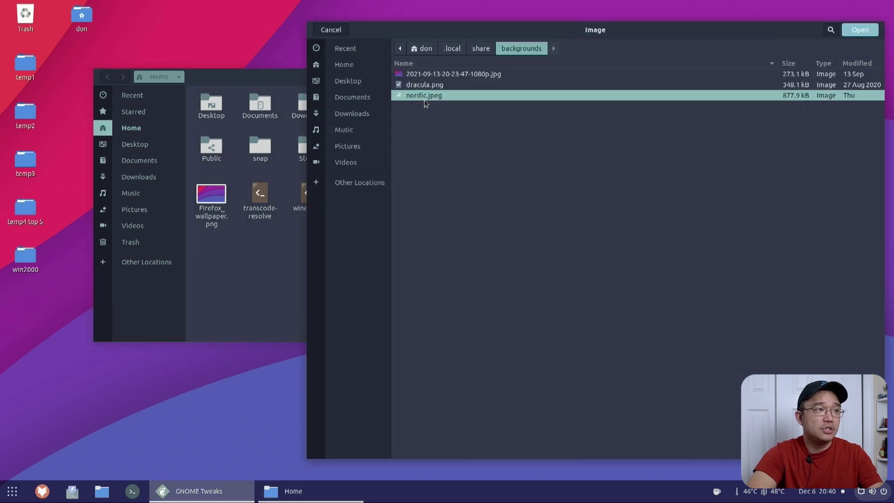
left_click(859, 34)
left_click_drag(547, 98, 544, 125)
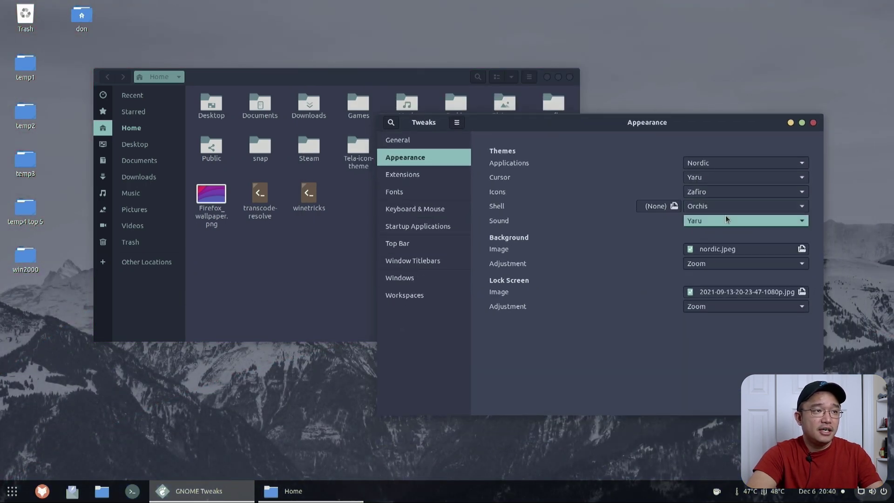
Step: Change the Shell theme from Orchis to Nordic and reposition the Tweaks window
left_click(726, 207)
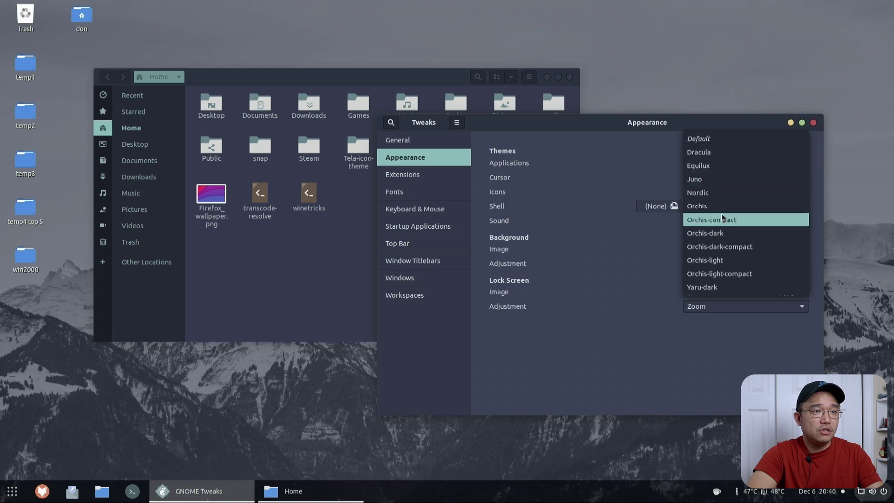
left_click(726, 193)
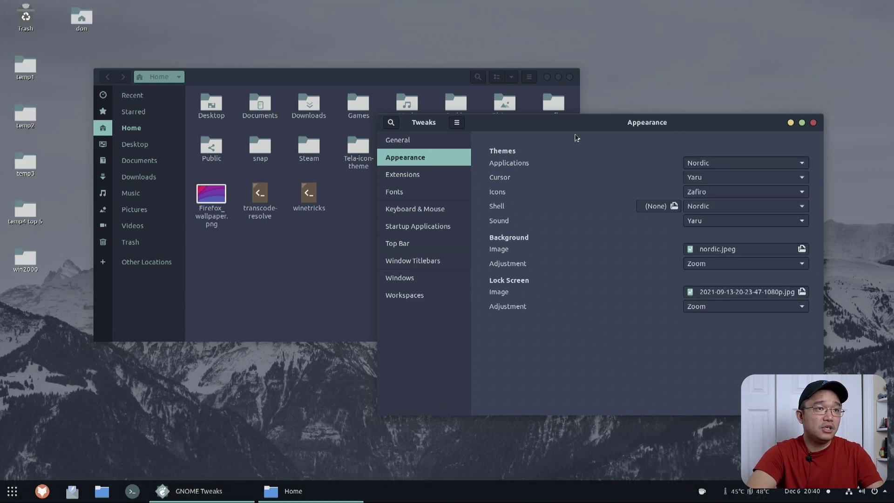
left_click_drag(578, 136, 539, 115)
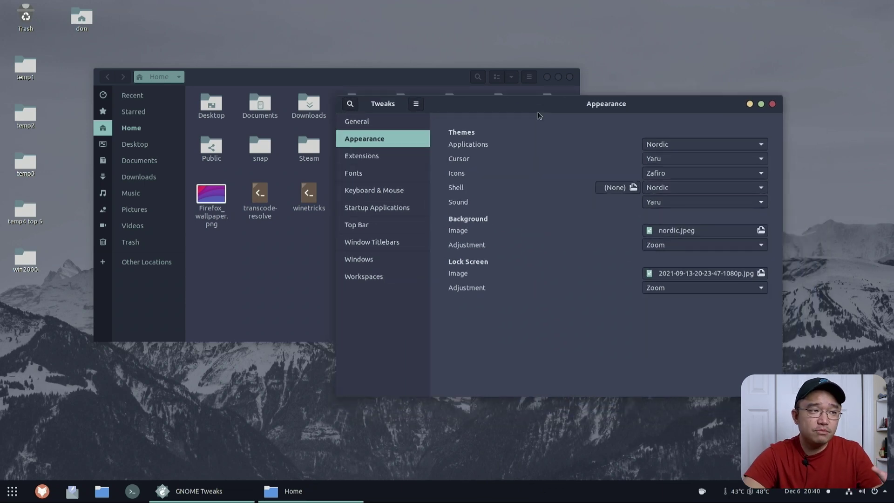
left_click_drag(538, 115, 497, 122)
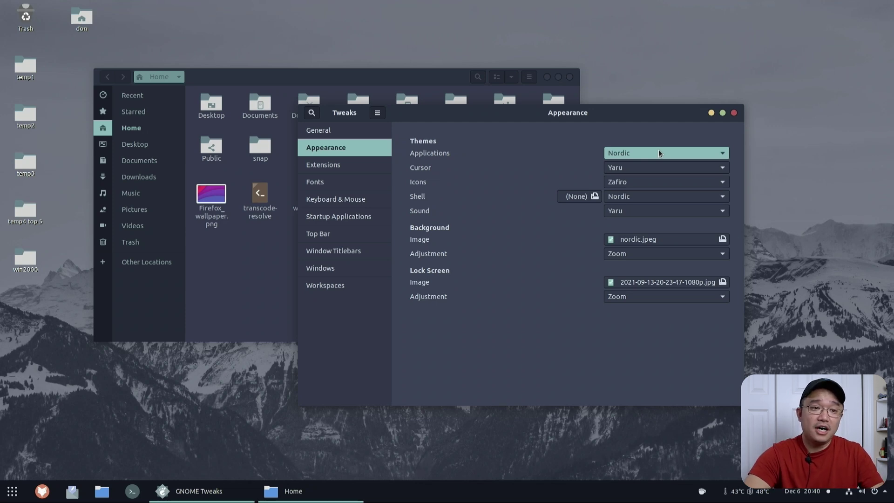
Step: Apply Juno as both the Applications theme and the Shell theme
left_click(658, 153)
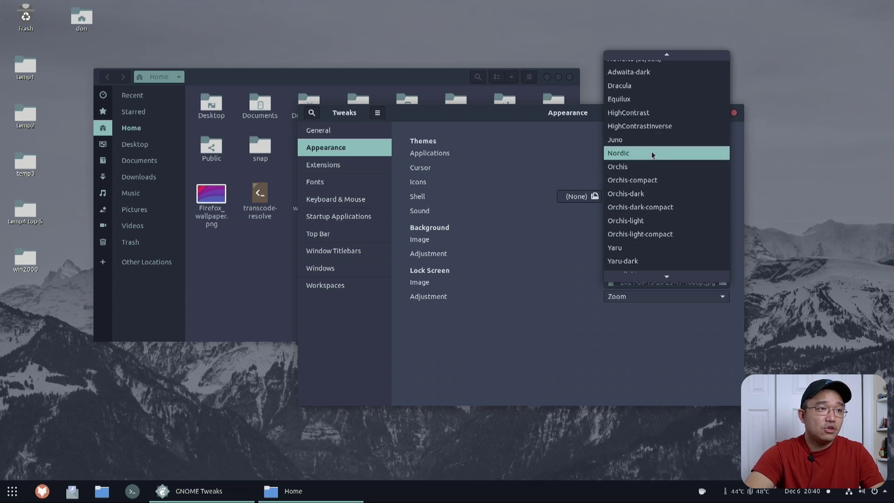
left_click(650, 141)
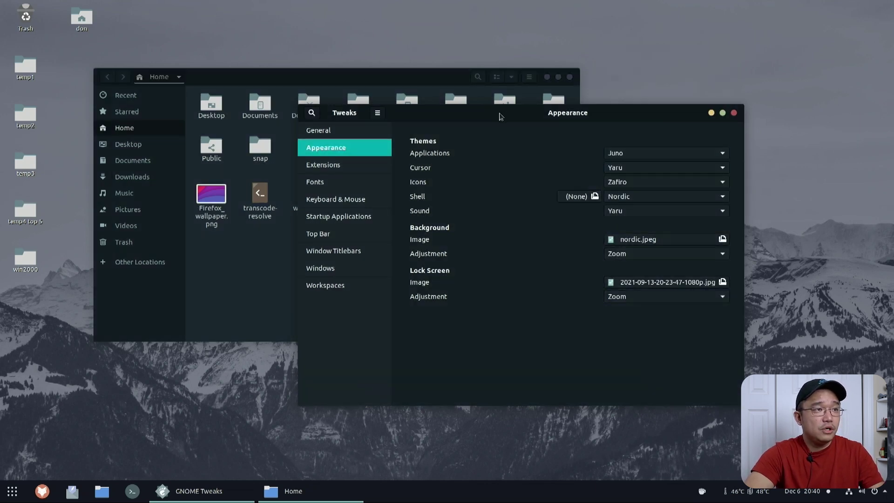
left_click_drag(499, 116, 581, 139)
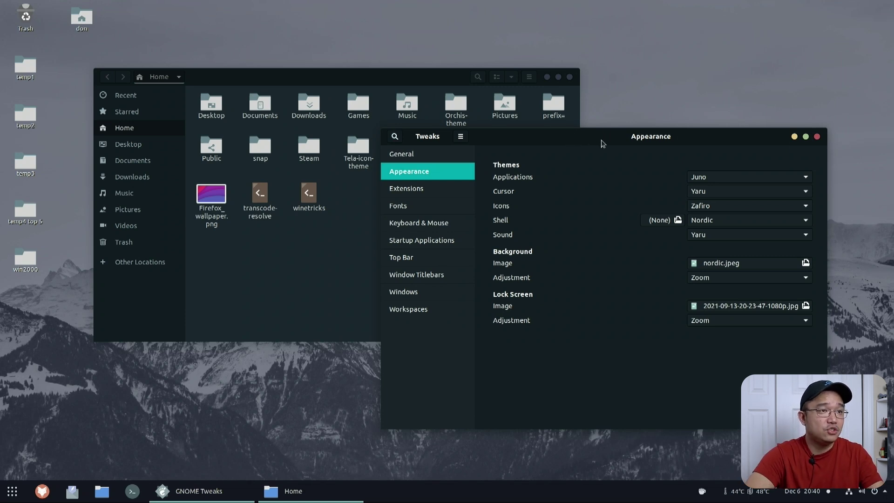
left_click_drag(553, 138, 471, 135)
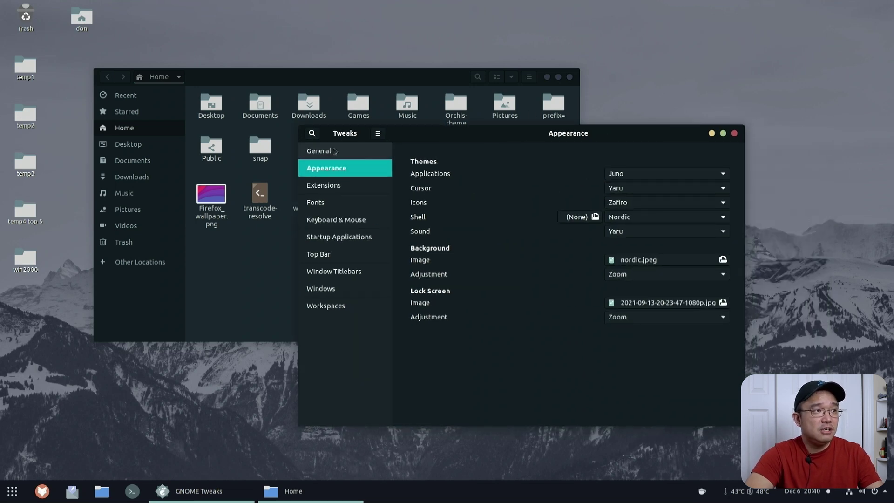
left_click(651, 218)
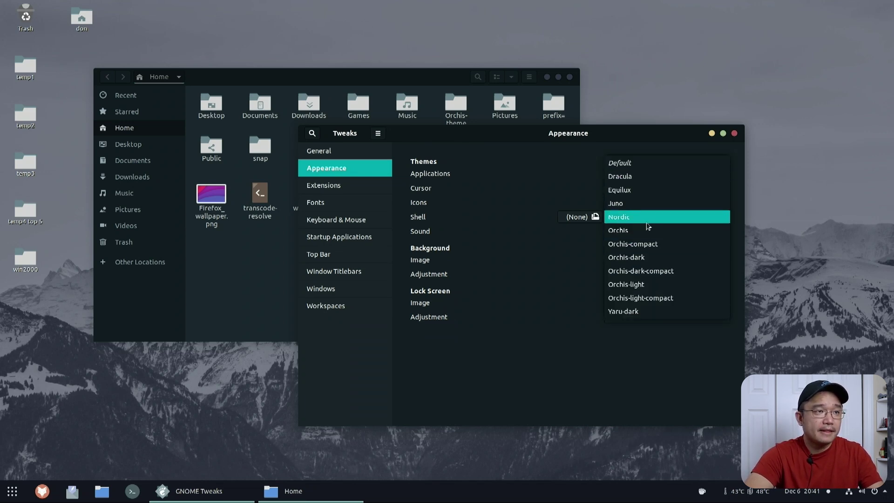
left_click(649, 203)
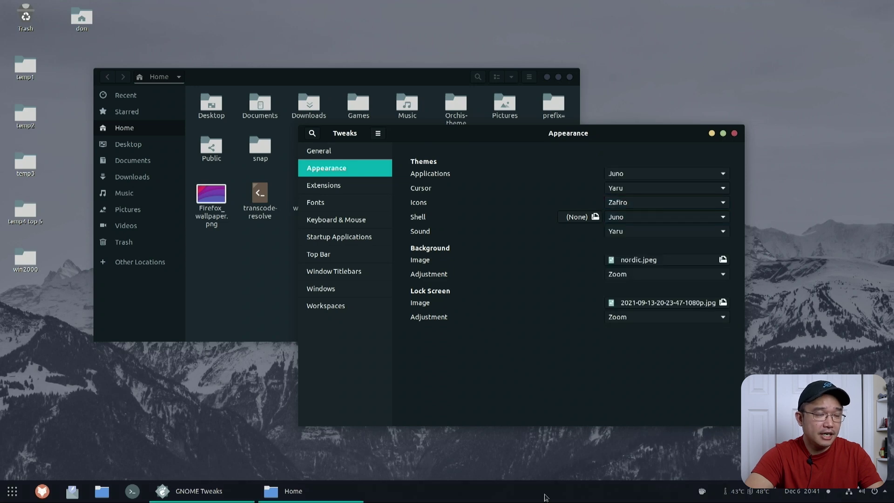
Step: Preview the Juno shell theme in the applications overview, then move Tweaks right
left_click(12, 491)
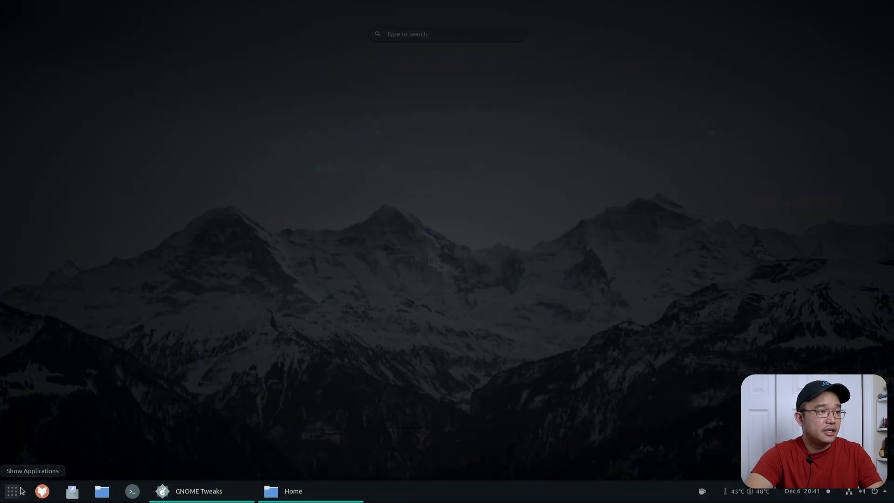
left_click(418, 287)
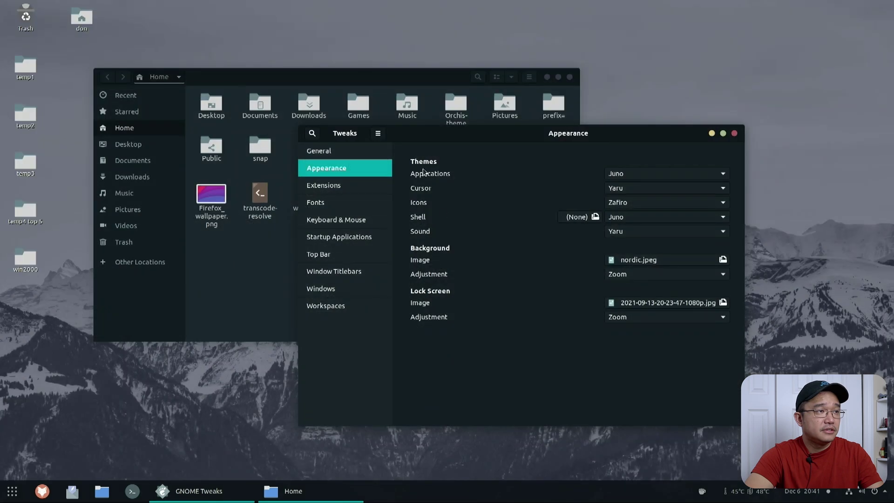
left_click_drag(413, 135, 483, 164)
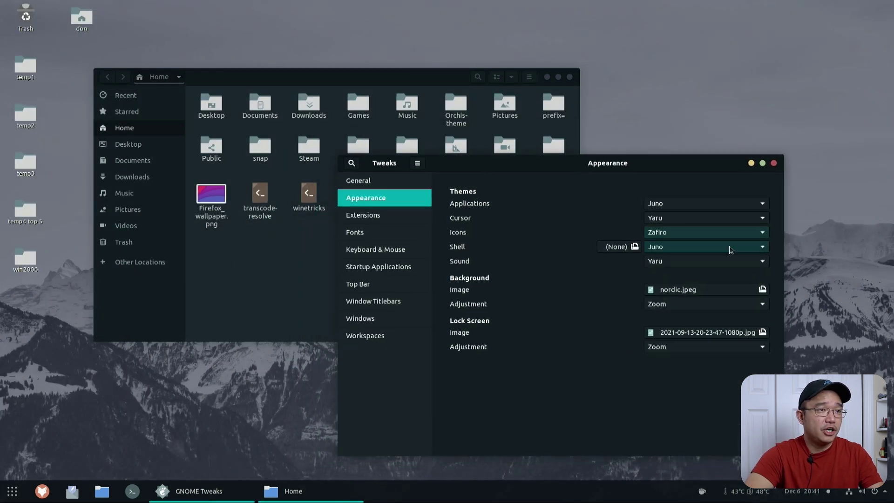
Step: Try Numix-Circle and Tela icons, apply Zafiro, and bring the Files window forward
left_click(698, 232)
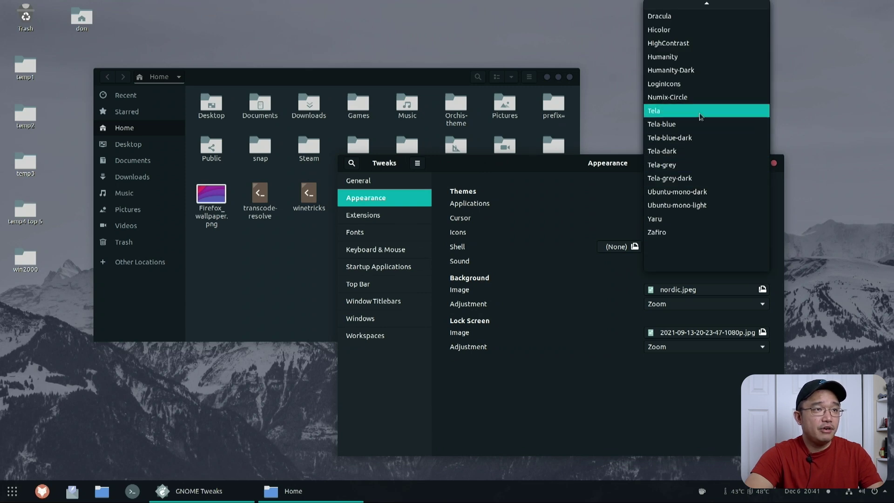
left_click(703, 97)
left_click(696, 229)
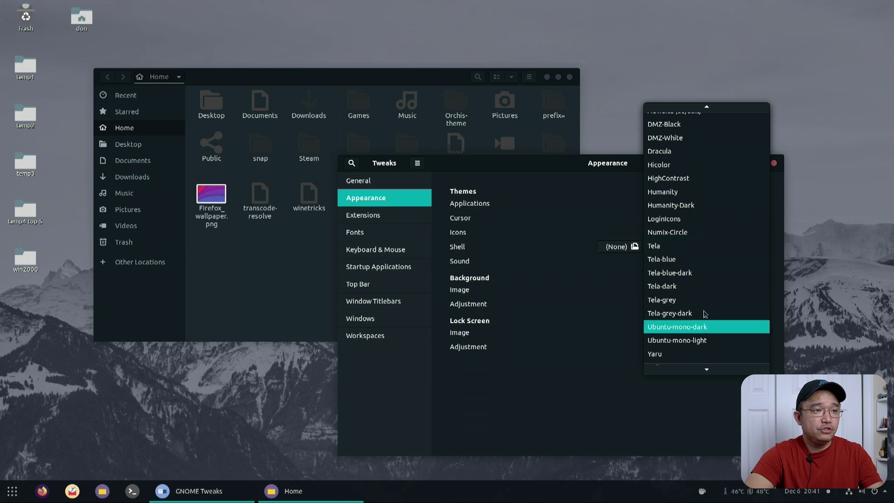
left_click(672, 246)
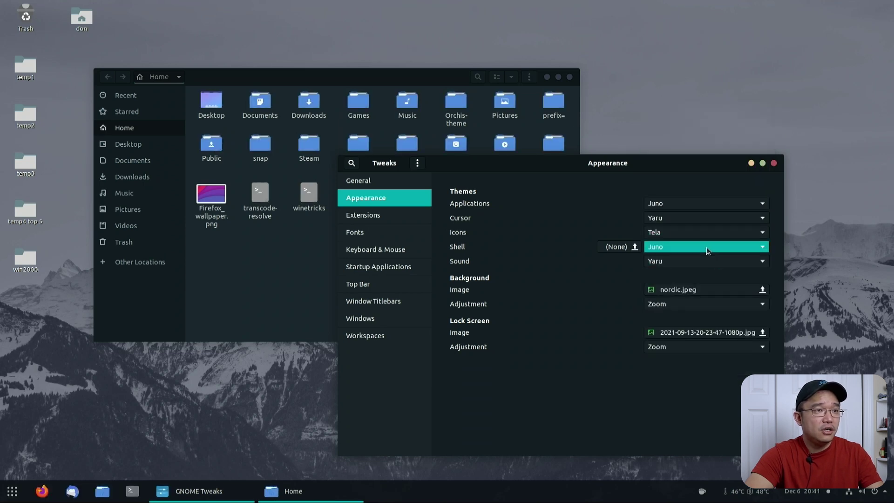
left_click(707, 232)
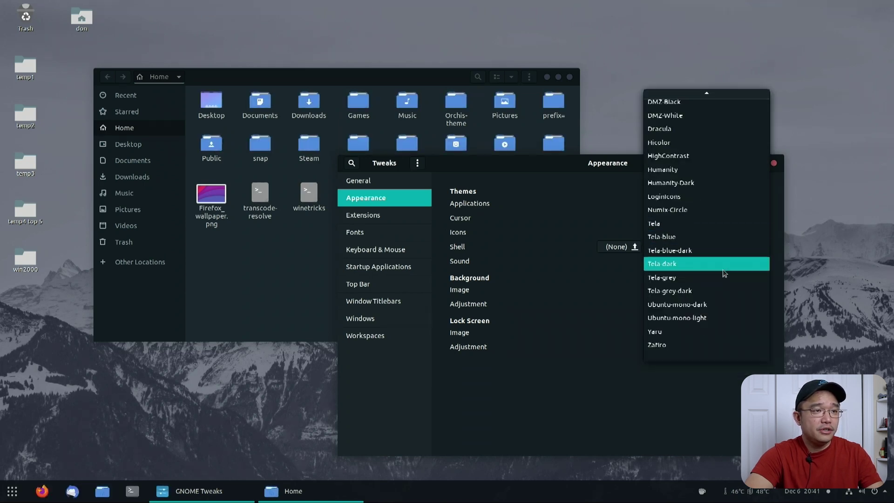
left_click(656, 347)
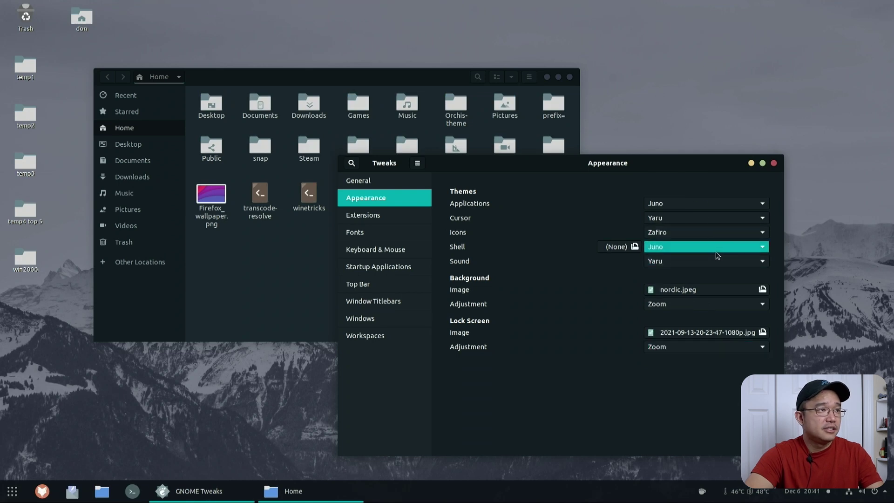
left_click_drag(418, 84, 386, 56)
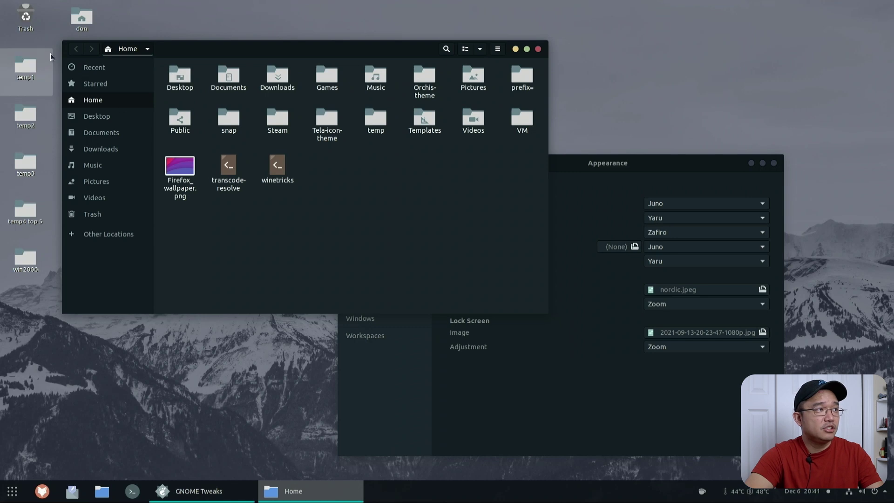
Step: Open the Downloads folder in Files, then raise the Tweaks window
double_click(273, 79)
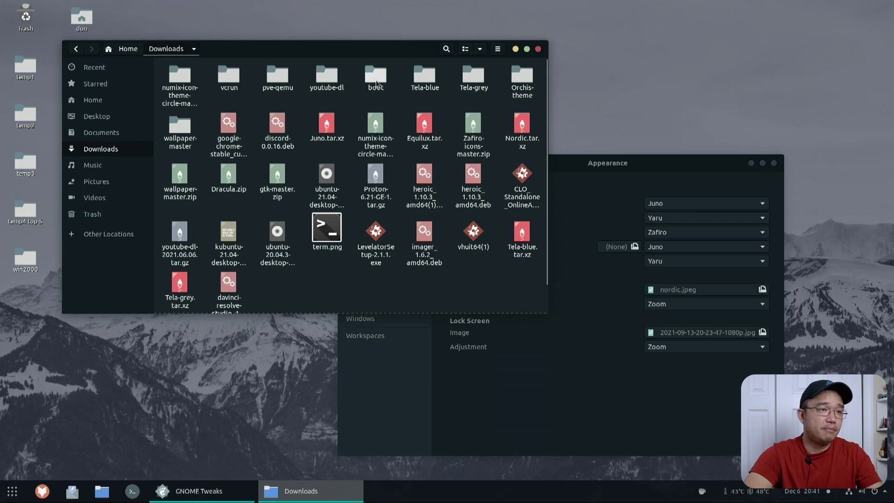
left_click(655, 162)
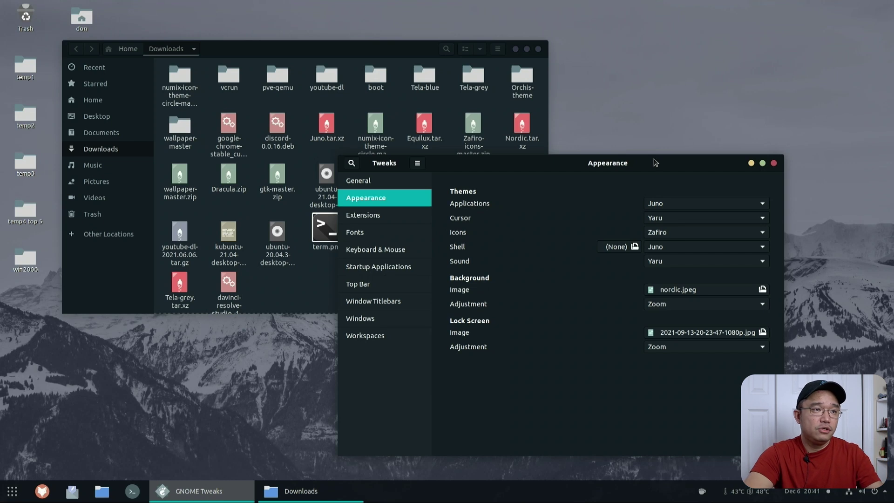
Step: Apply Dracula as both the Applications and Icons theme, then bring Downloads forward
left_click(688, 204)
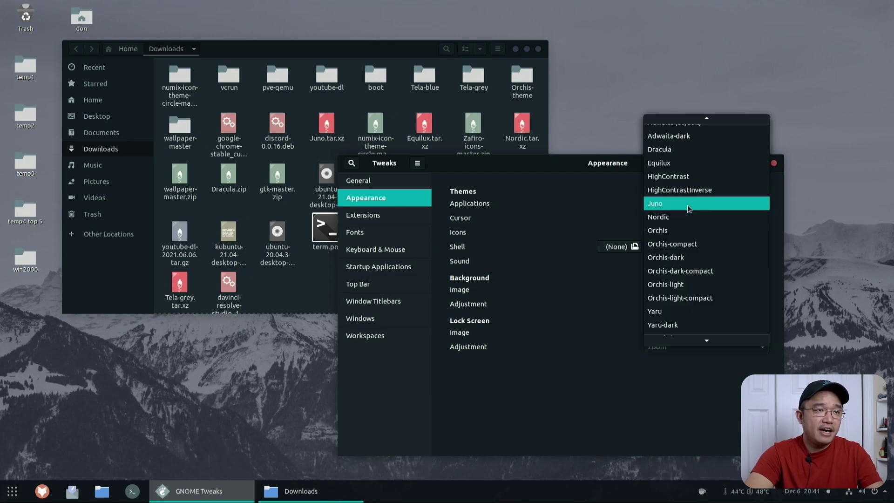
left_click(678, 155)
left_click_drag(618, 161, 616, 127)
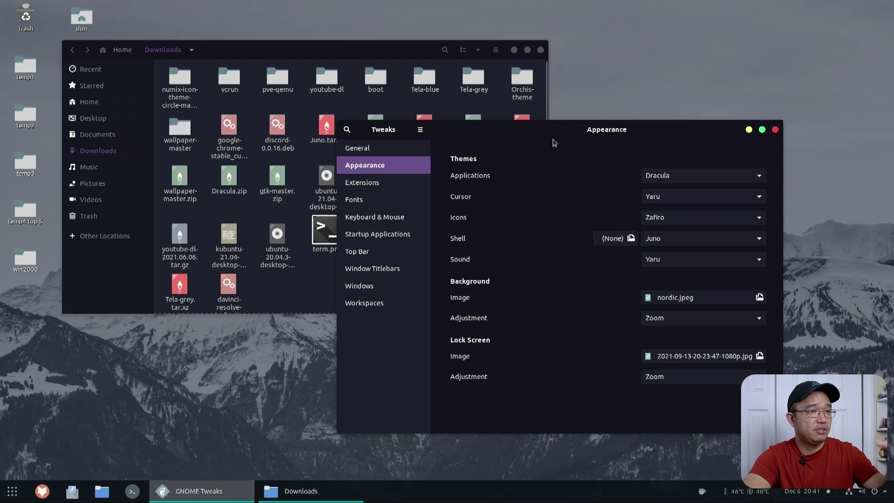
left_click(674, 217)
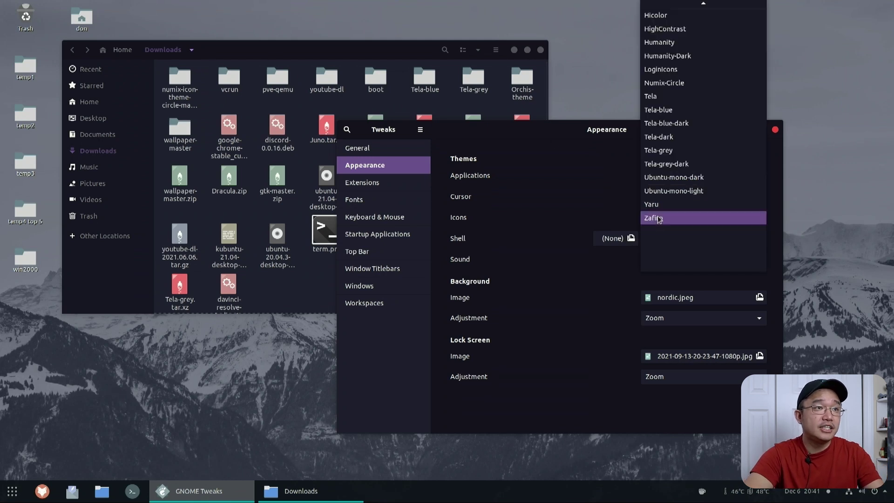
scroll(673, 114, "up", 5)
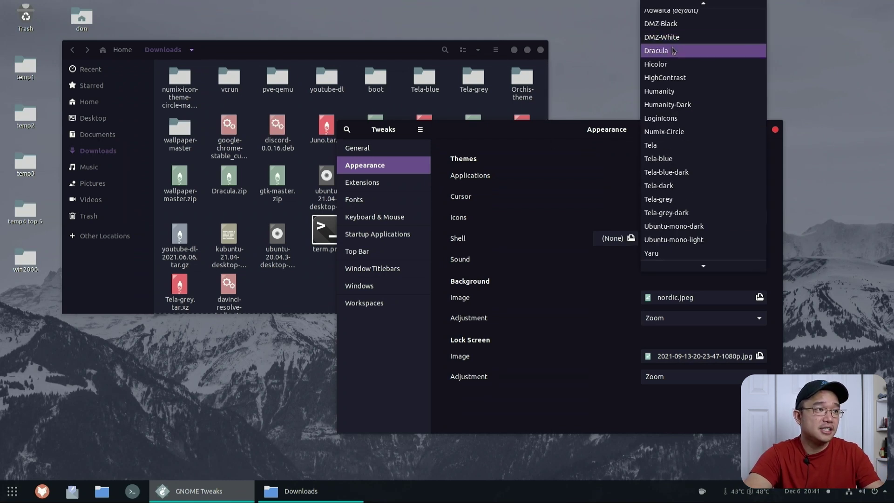
left_click(675, 51)
left_click_drag(304, 50, 369, 39)
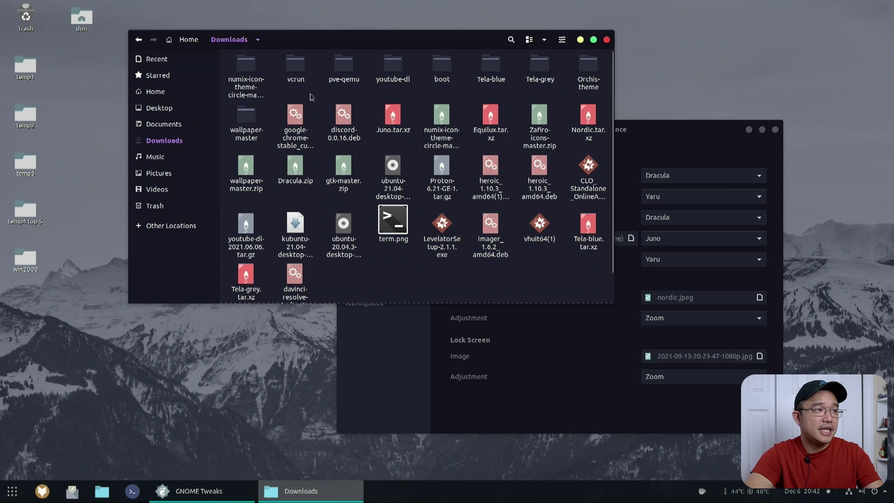
Step: Move the Downloads window left and change the shell theme from Juno to Dracula
left_click_drag(460, 50, 368, 49)
left_click(696, 238)
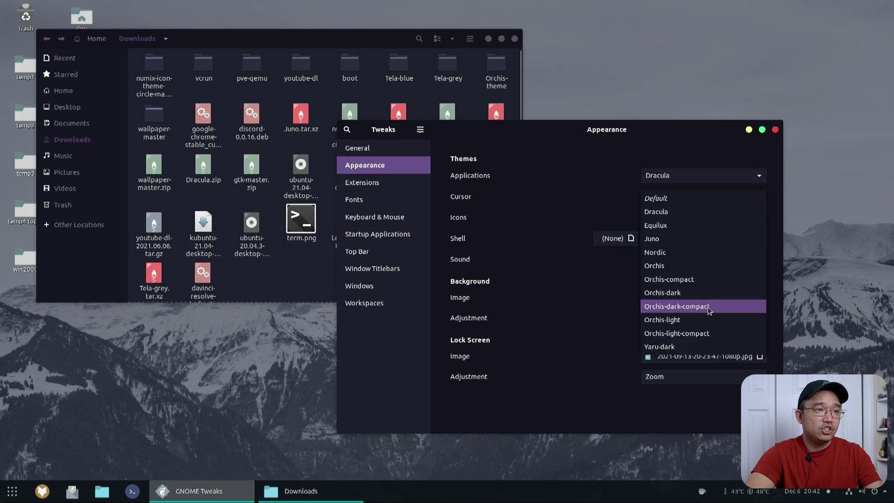
left_click(703, 213)
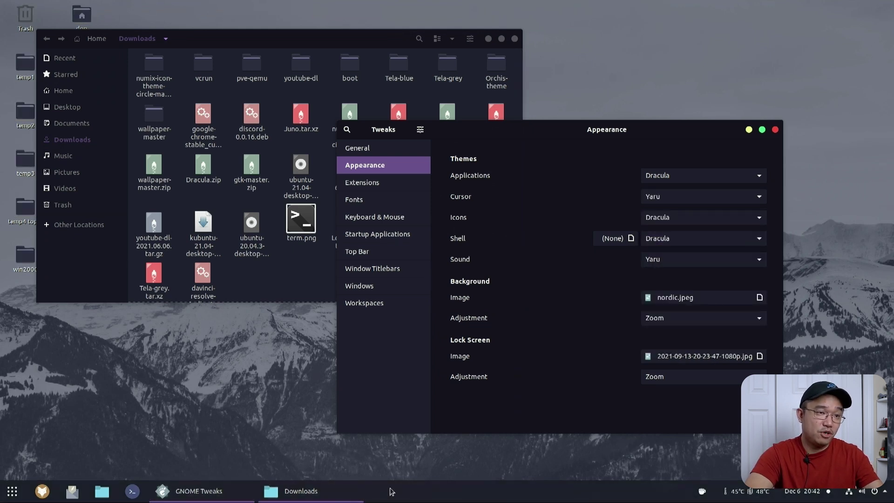
Step: Set dracula.png as the desktop background image
left_click(693, 300)
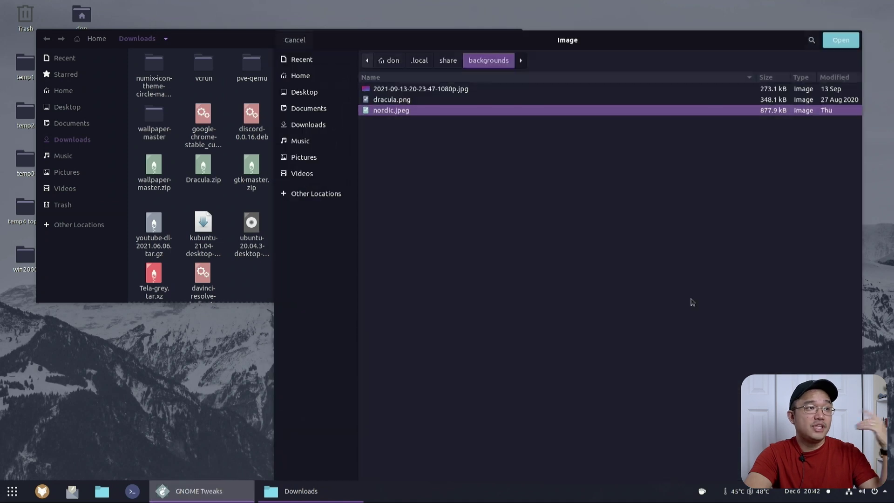
left_click(396, 99)
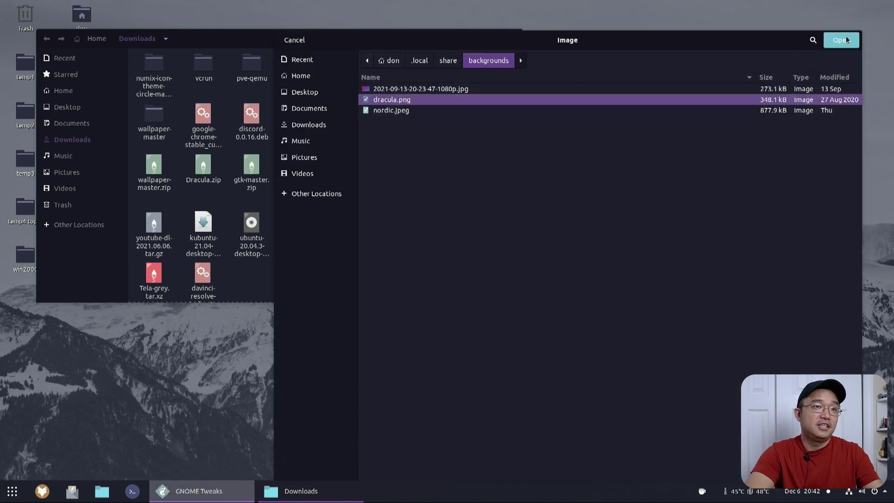
left_click(843, 40)
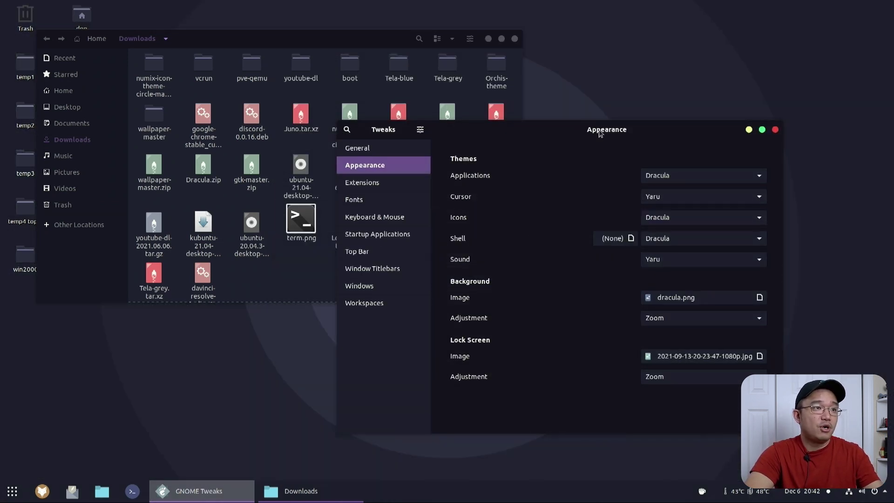
Step: Rearrange the Tweaks and Downloads windows to reveal the Dracula wallpaper, then open the Applications theme list
left_click_drag(598, 133, 684, 364)
left_click_drag(396, 46, 446, 51)
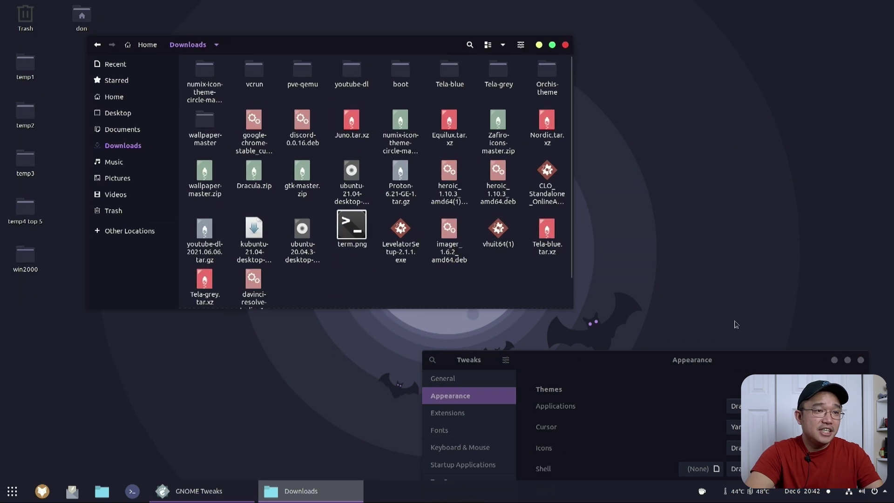
left_click_drag(717, 351, 714, 112)
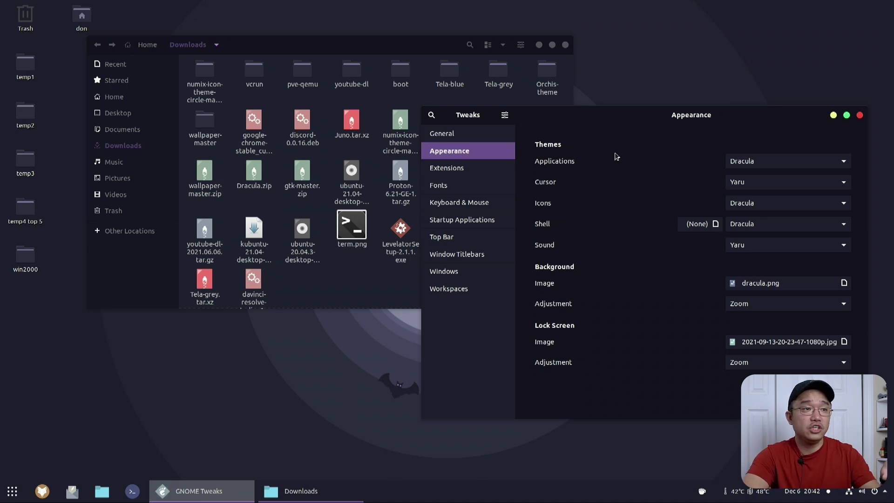
left_click_drag(624, 121, 528, 147)
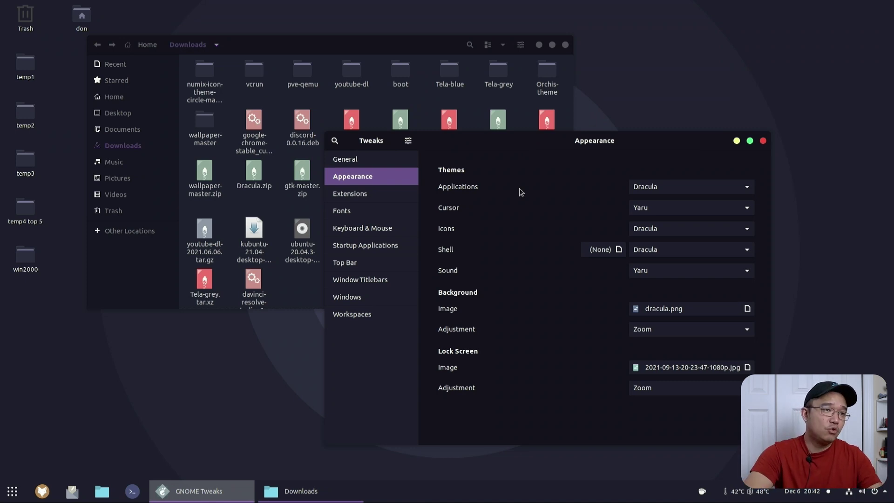
left_click(682, 189)
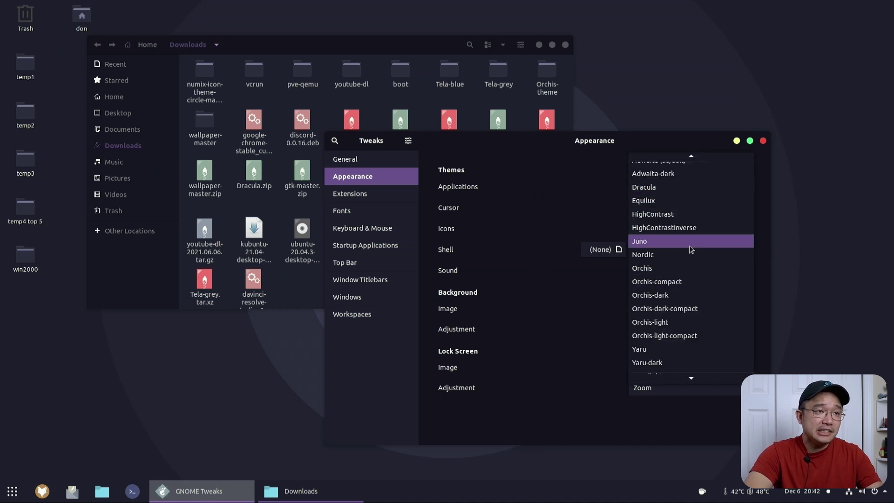
Step: Set the application theme to Equilux, leaving the cursor and icon themes unchanged
left_click(670, 201)
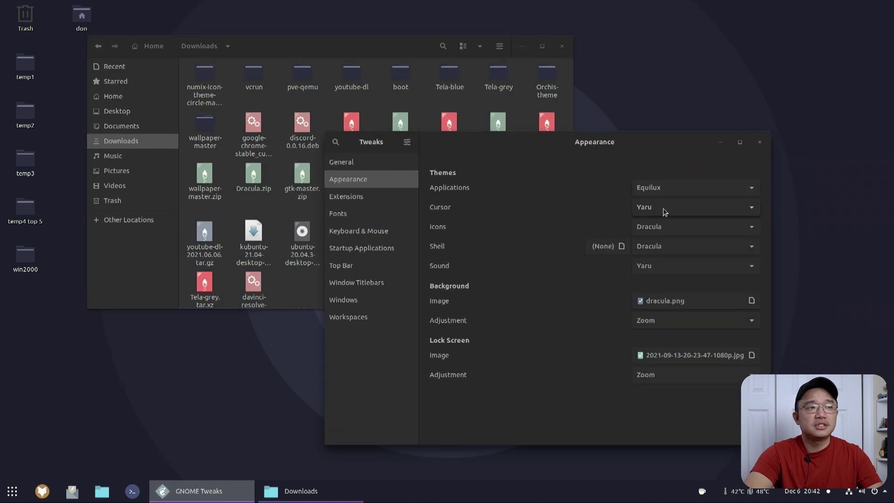
left_click(664, 211)
left_click(585, 219)
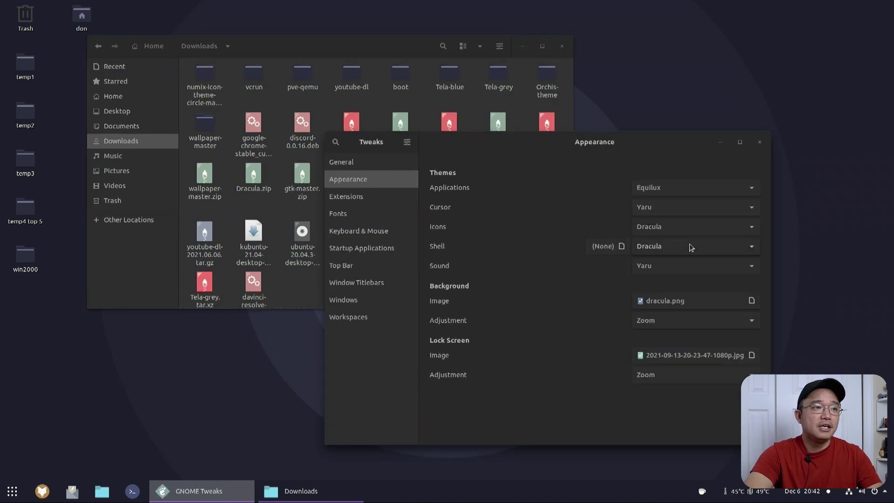
left_click(688, 232)
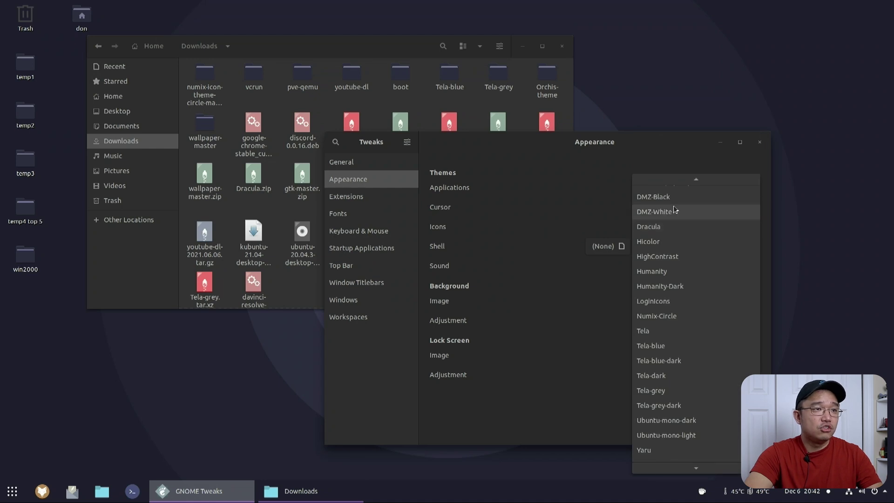
left_click(599, 289)
Step: Set the shell theme to Equilux and start choosing a new background image
left_click(672, 246)
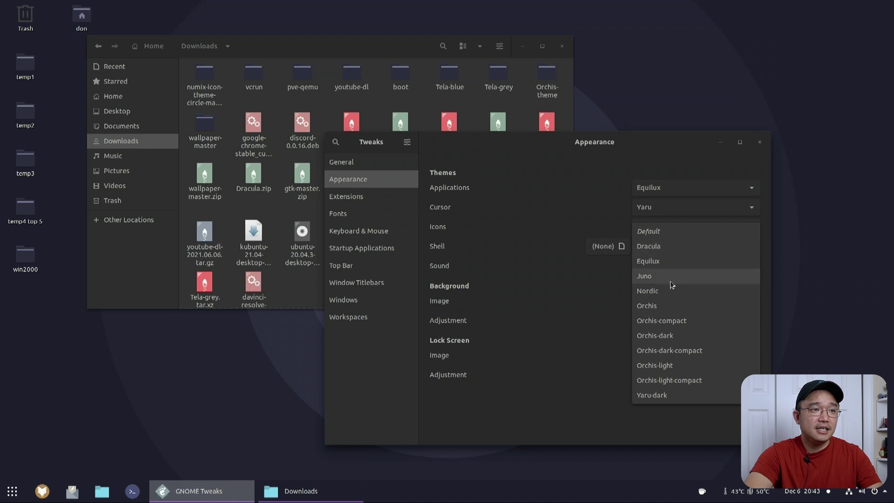
left_click(671, 261)
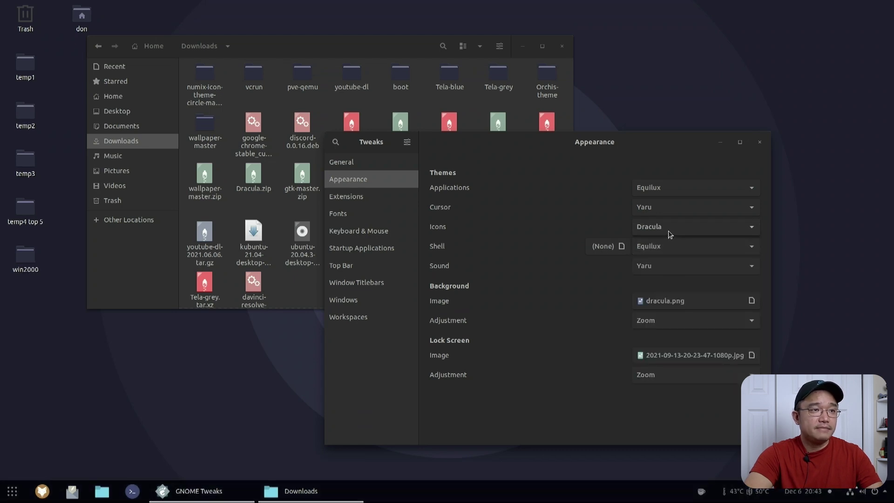
left_click(668, 300)
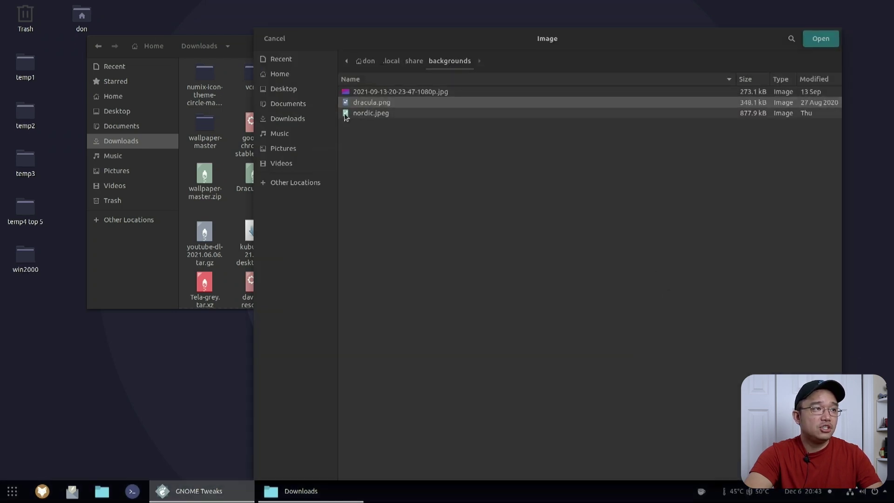
Step: Set nordic.jpeg as the background and switch the icon theme to Zafiro
left_click(819, 38)
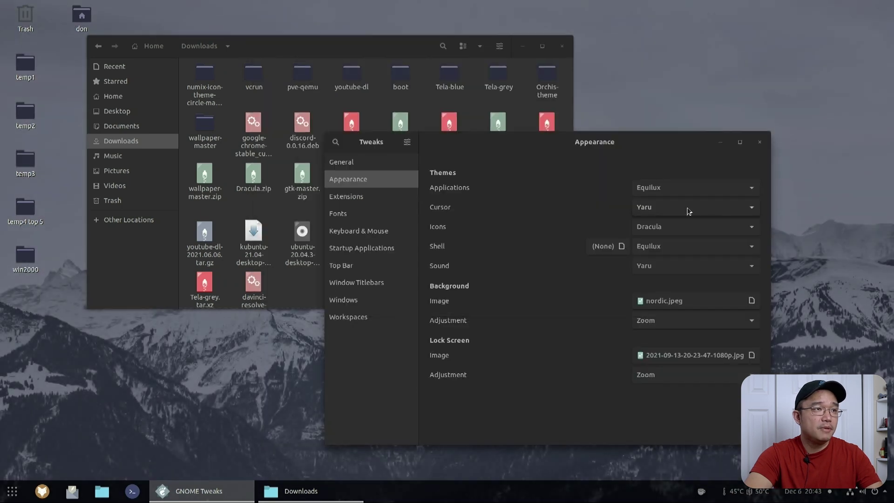
left_click_drag(469, 149, 514, 105)
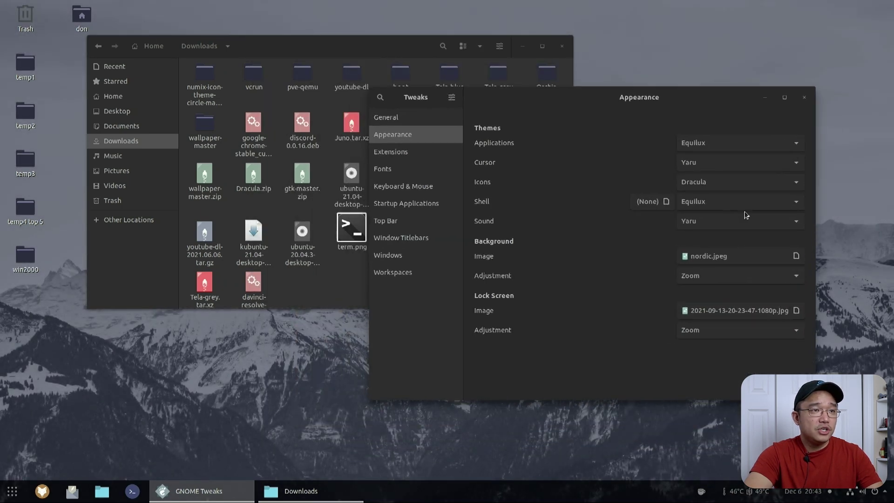
left_click(738, 181)
left_click(698, 410)
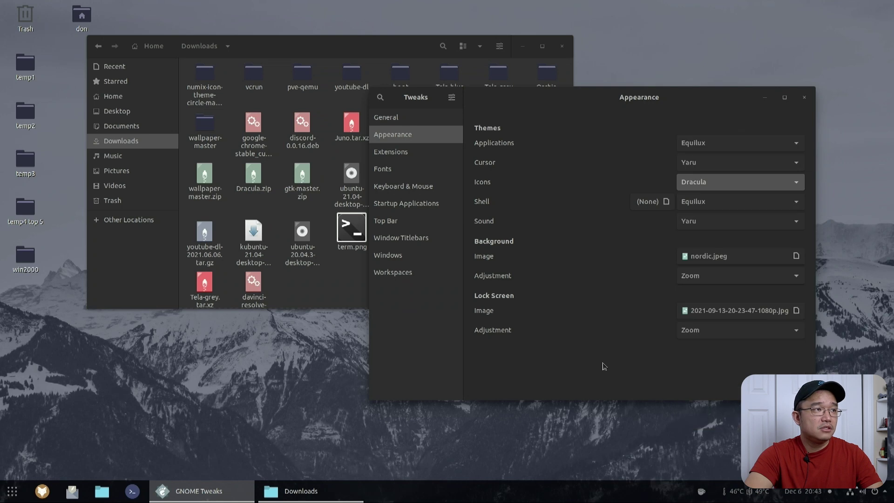
Step: Bring the Downloads window forward to view the Zafiro icons, then raise Tweaks again
left_click_drag(322, 57, 359, 51)
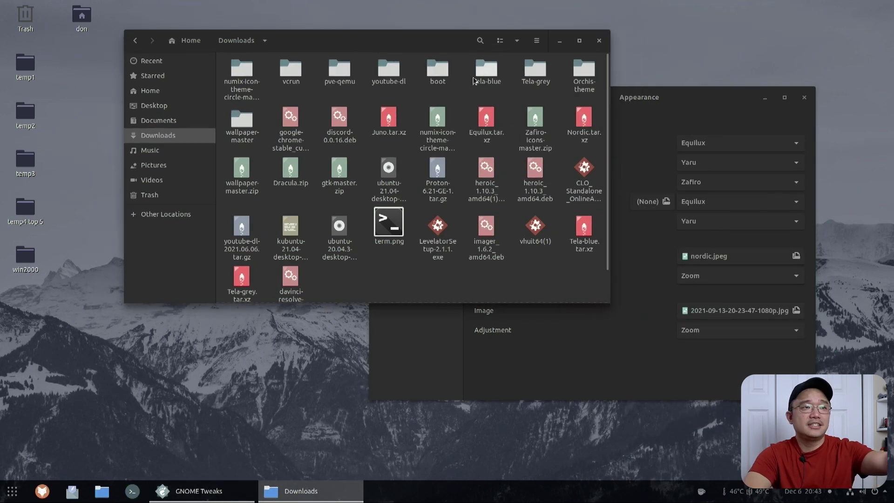
left_click(437, 81)
left_click(449, 284)
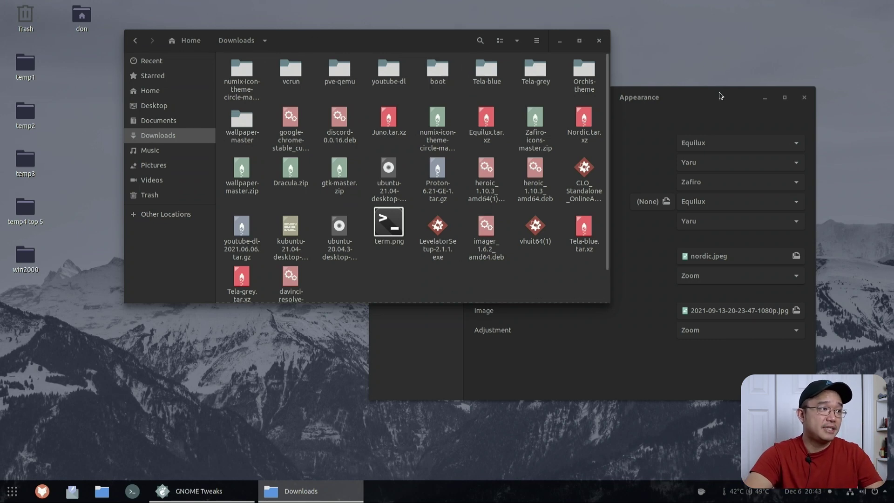
left_click(706, 99)
Step: Reposition the Tweaks window and browse the Applications theme list without changing it
left_click_drag(651, 97, 636, 125)
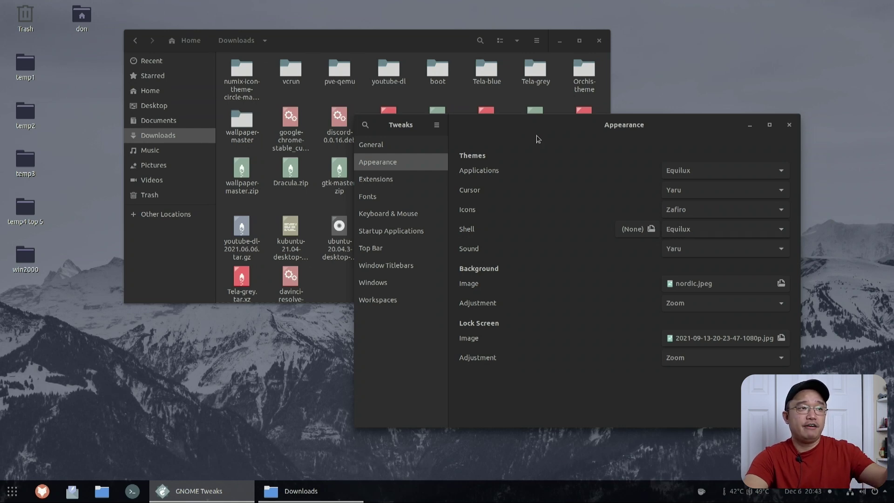
left_click_drag(484, 138, 368, 139)
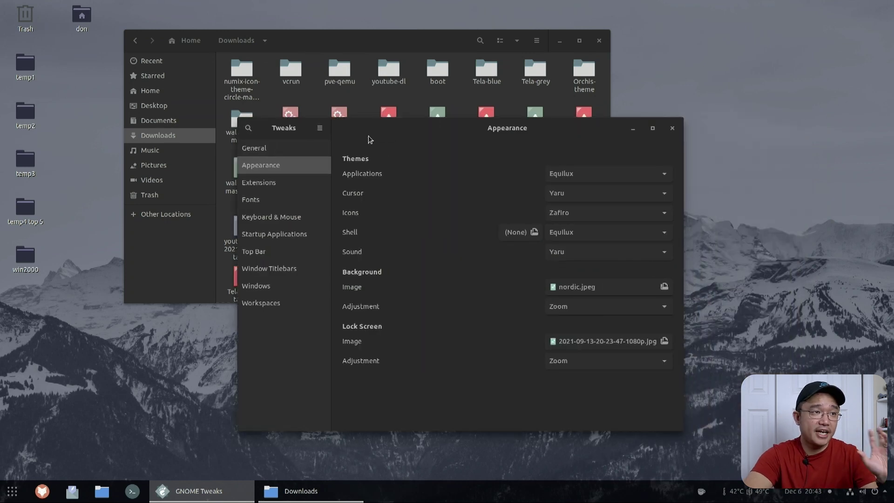
left_click(596, 179)
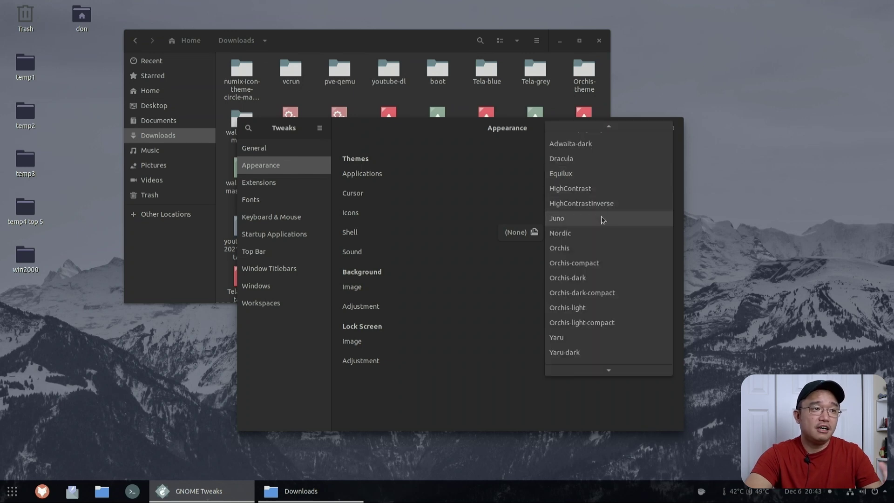
left_click(462, 138)
left_click_drag(426, 126, 553, 124)
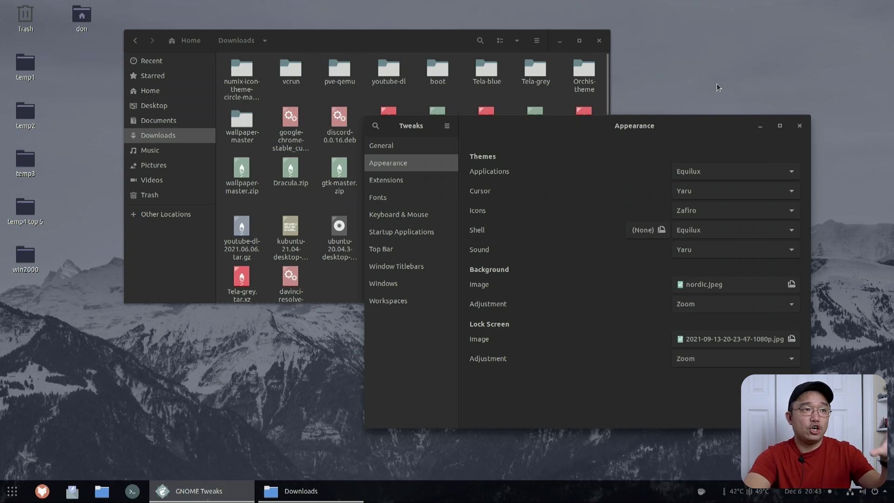
left_click_drag(673, 127, 595, 146)
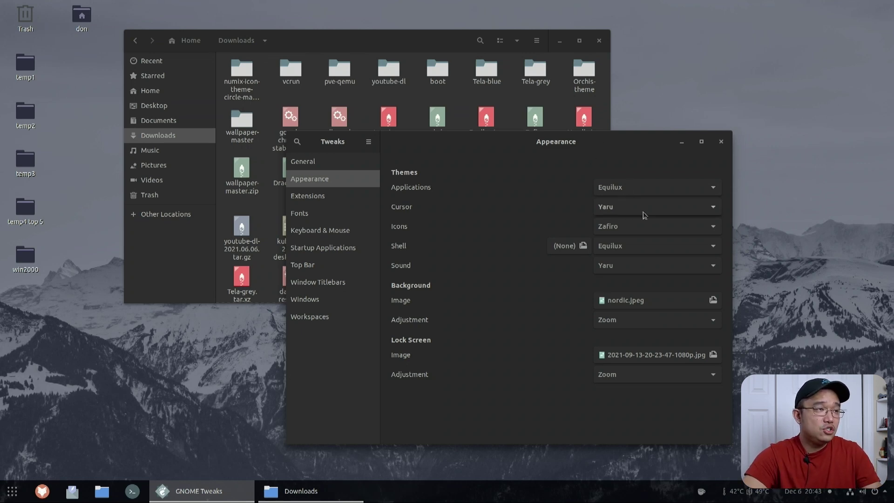
left_click(652, 190)
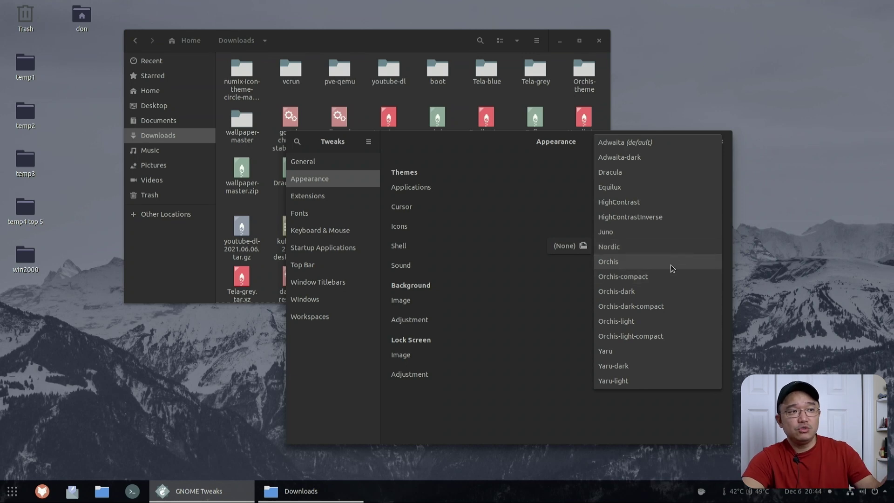
Step: Switch the application theme to Orchis-dark and rearrange the Tweaks and Downloads windows
left_click(664, 291)
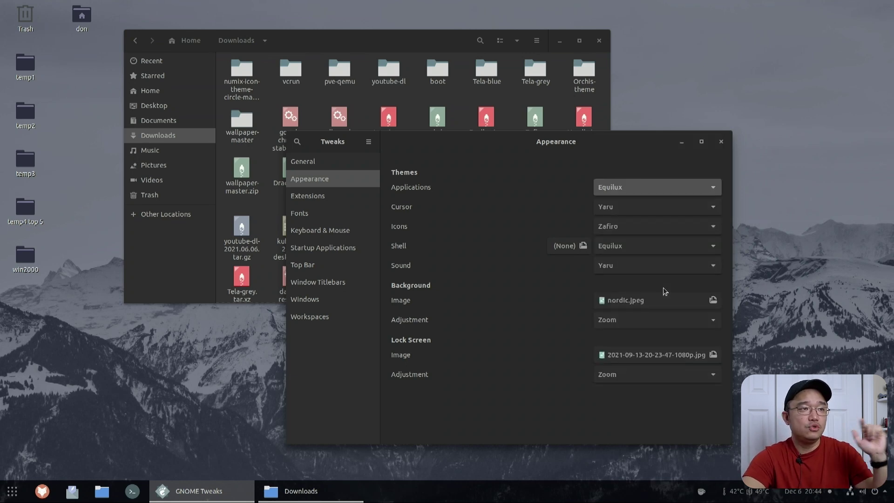
left_click_drag(669, 134, 761, 81)
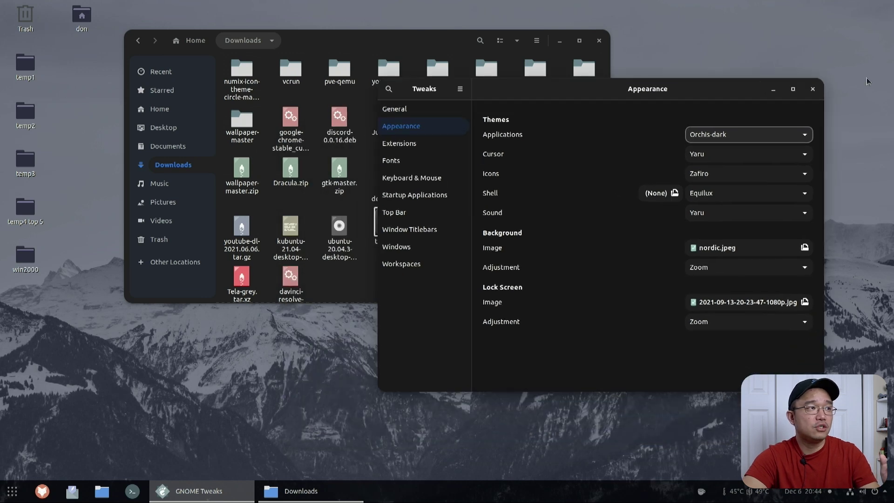
left_click(339, 41)
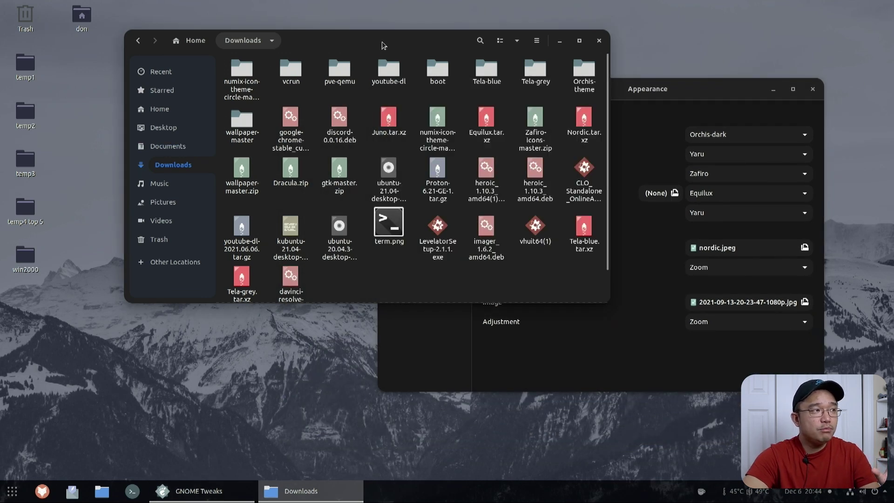
left_click_drag(380, 44, 320, 62)
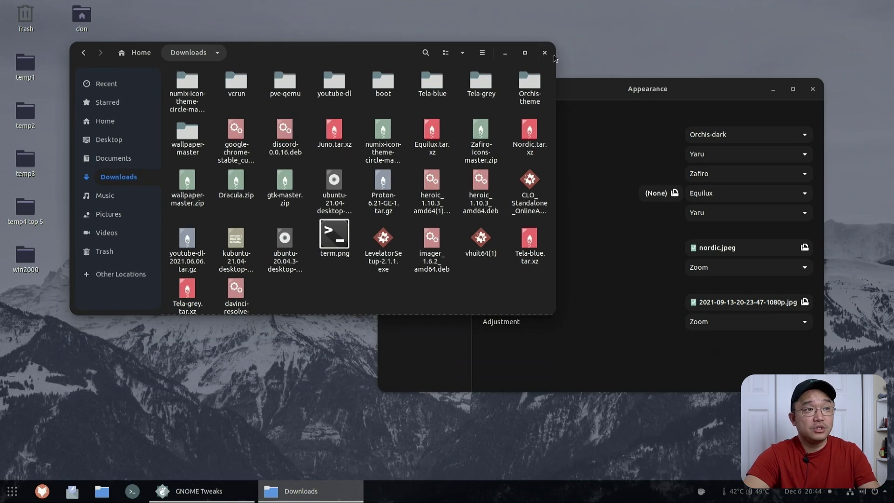
left_click_drag(598, 88, 573, 139)
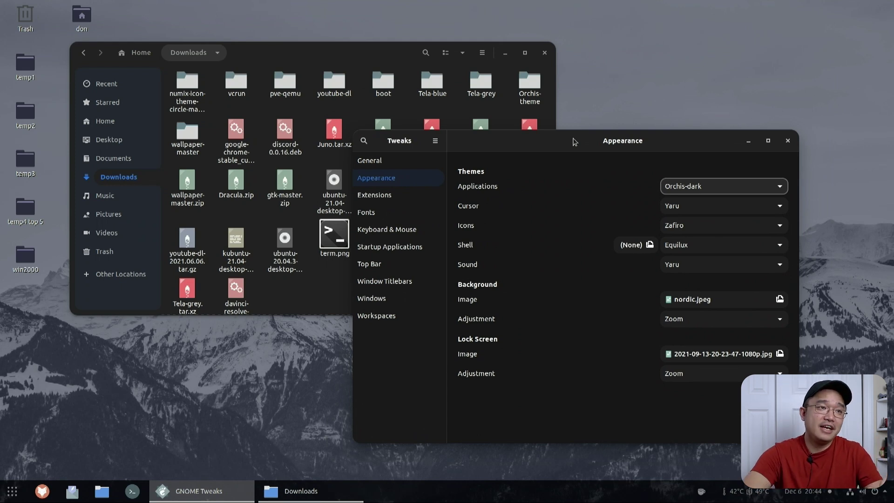
left_click(676, 186)
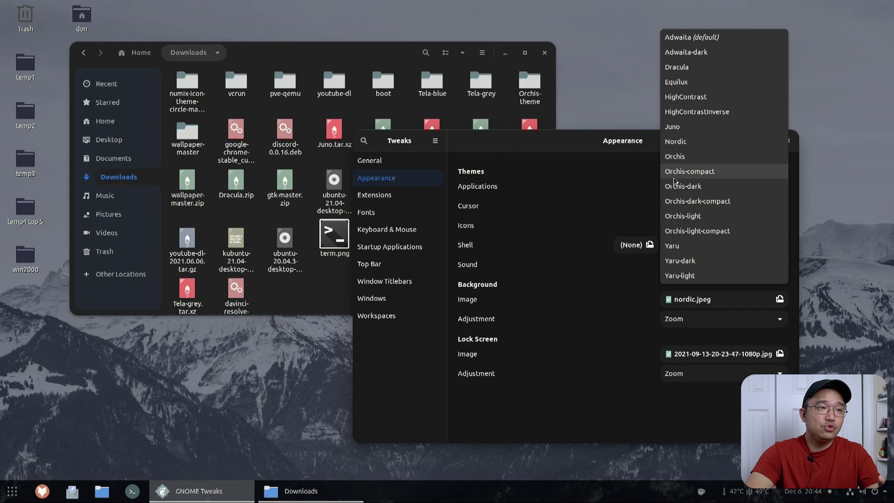
Step: Switch the application theme to Nordic and move the Tweaks window up-right
left_click(684, 148)
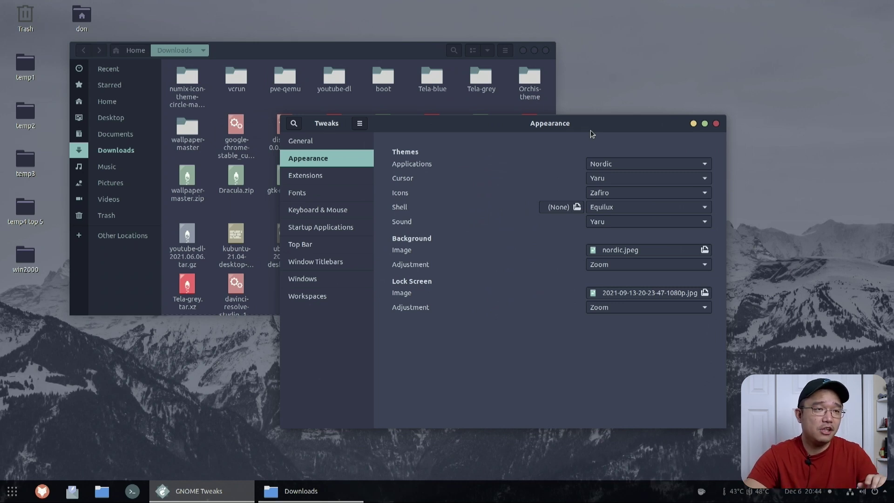
left_click_drag(590, 130, 722, 113)
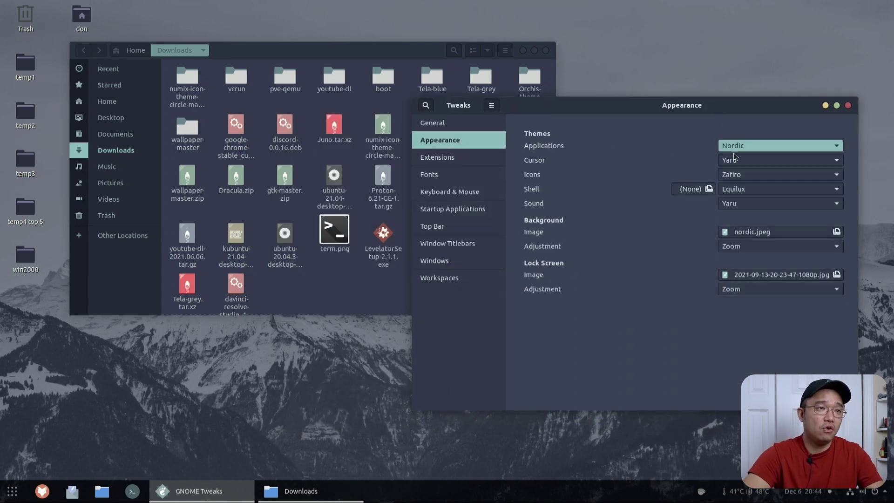
Step: Keep Zafiro as the icon theme and bring the Downloads window forward, up-right
left_click(737, 174)
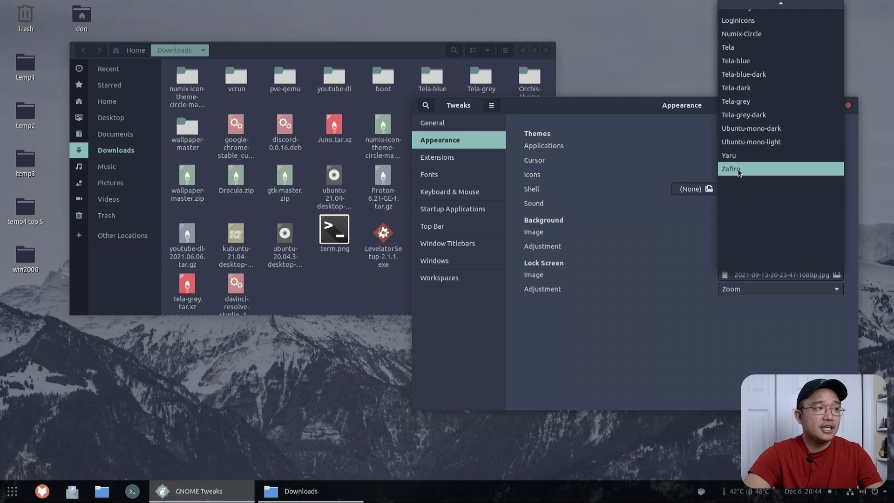
left_click(738, 170)
left_click_drag(324, 50, 380, 34)
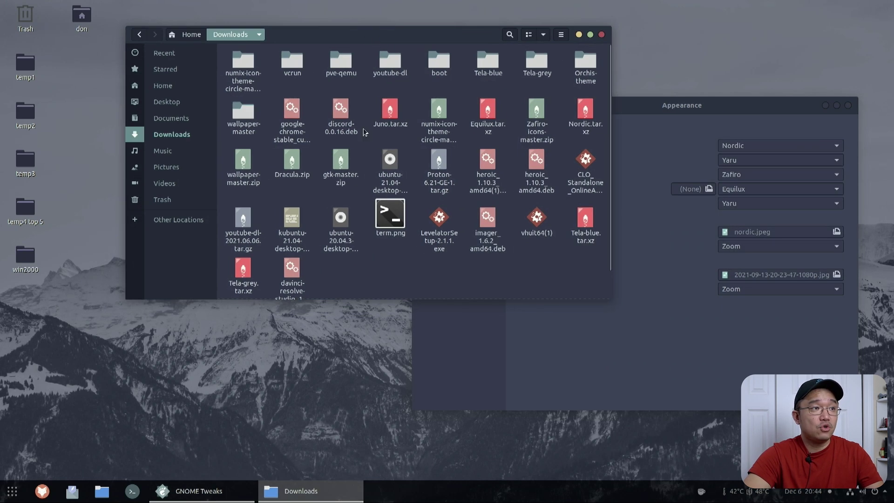